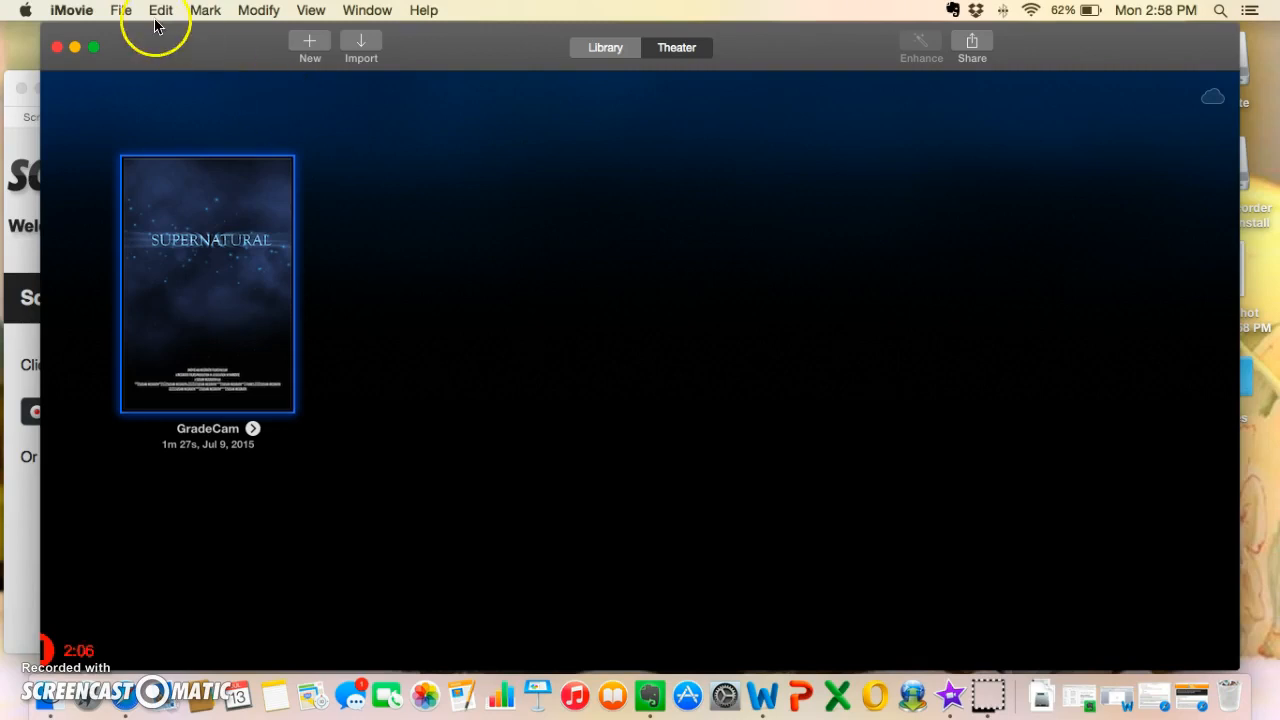
# Switch to Safari, bring up the GradeCam Insight page and make the browser window full screen
pyautogui.click(22, 46)
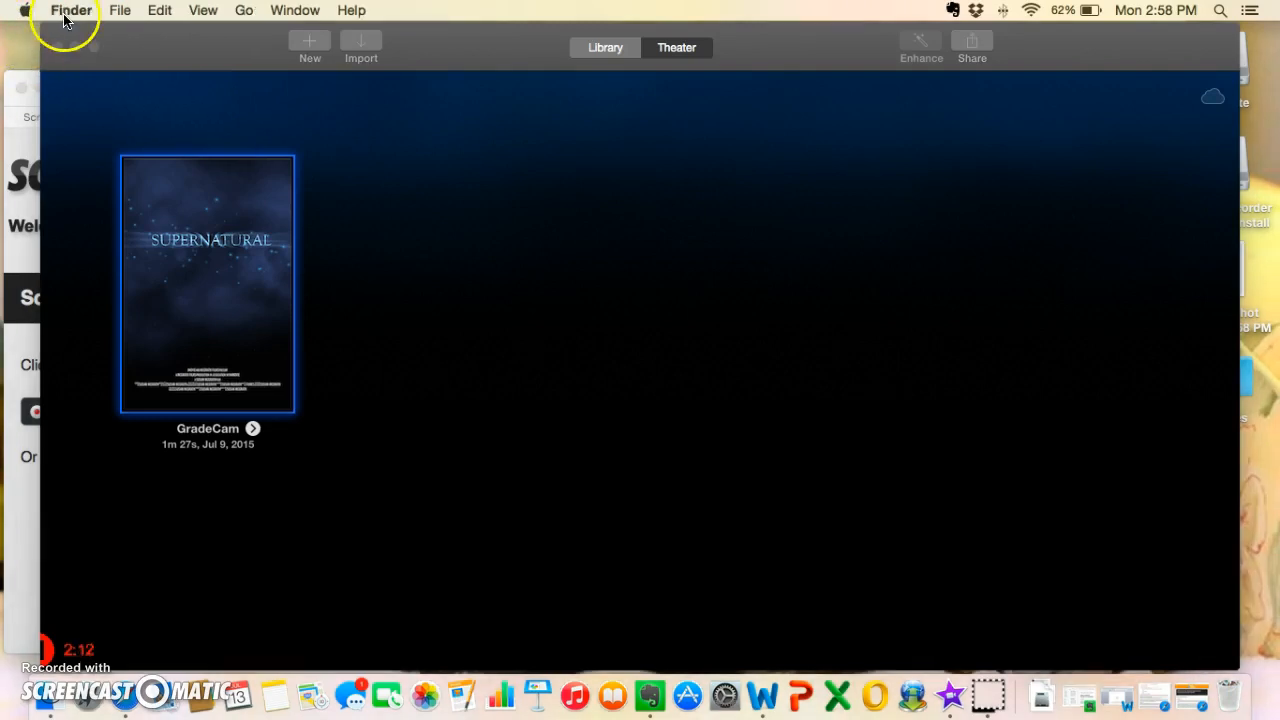
pyautogui.click(126, 697)
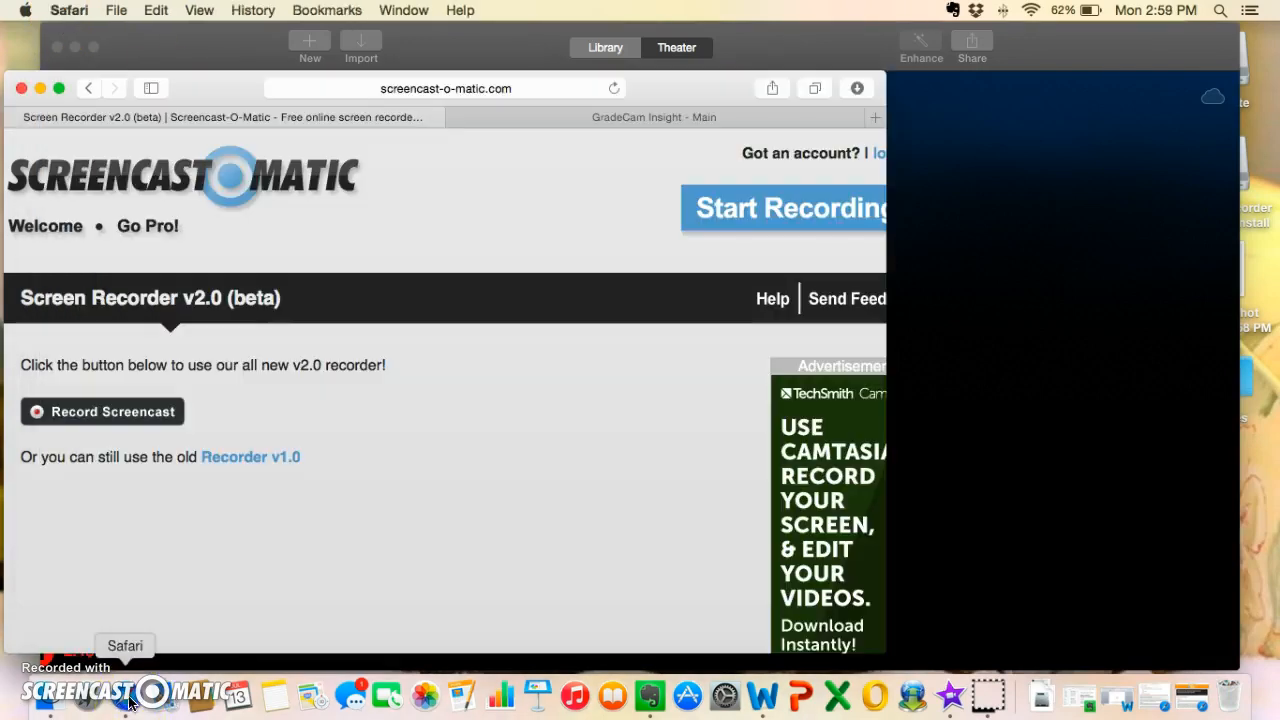
pyautogui.click(601, 117)
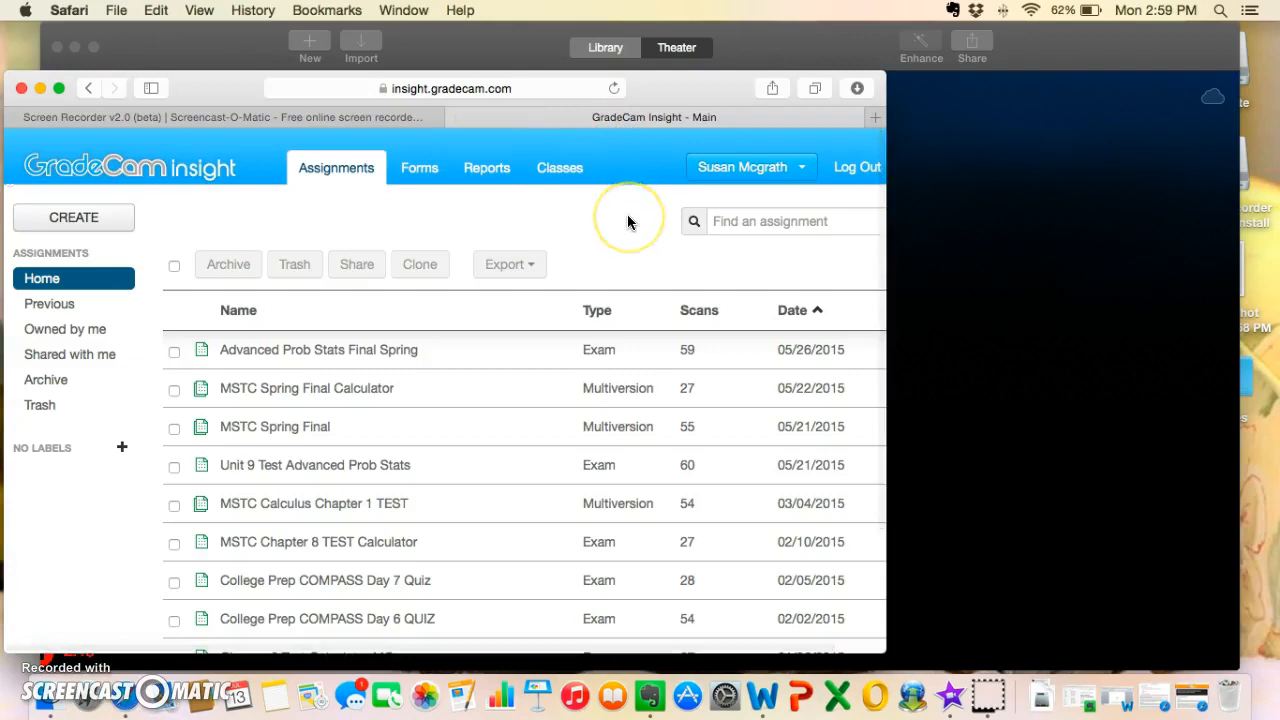
pyautogui.click(818, 90)
pyautogui.click(540, 205)
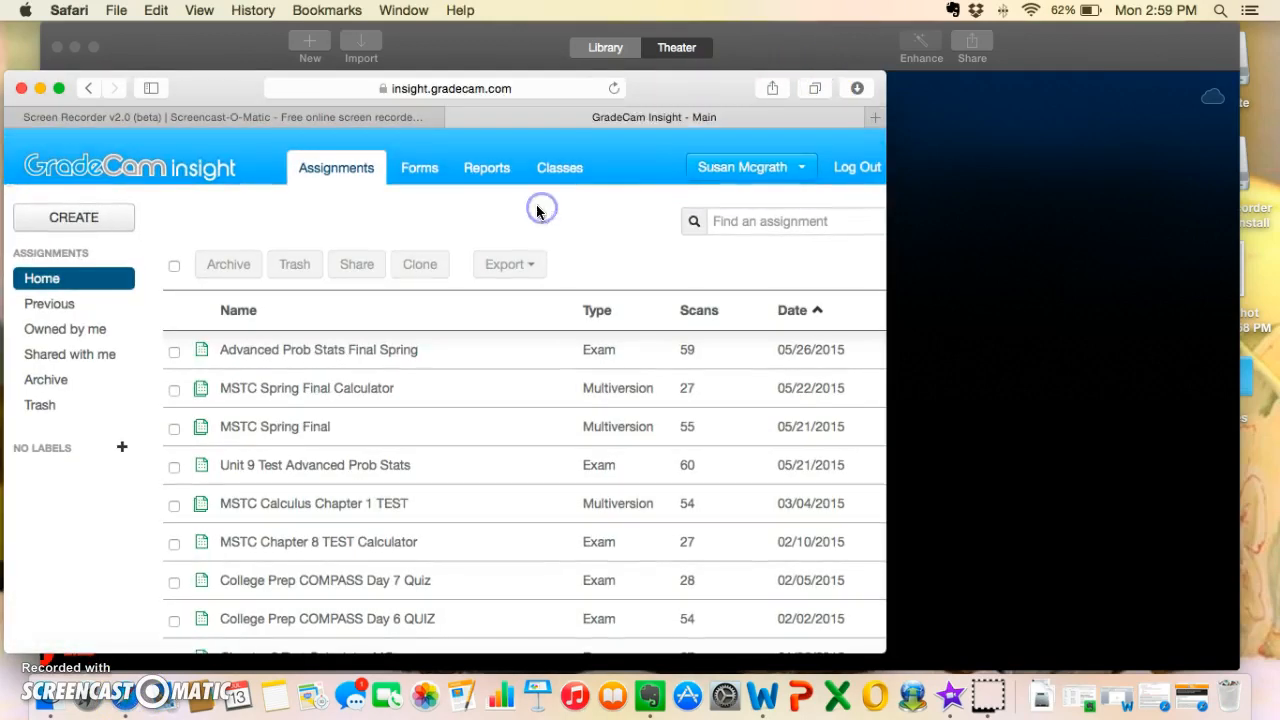
pyautogui.click(59, 90)
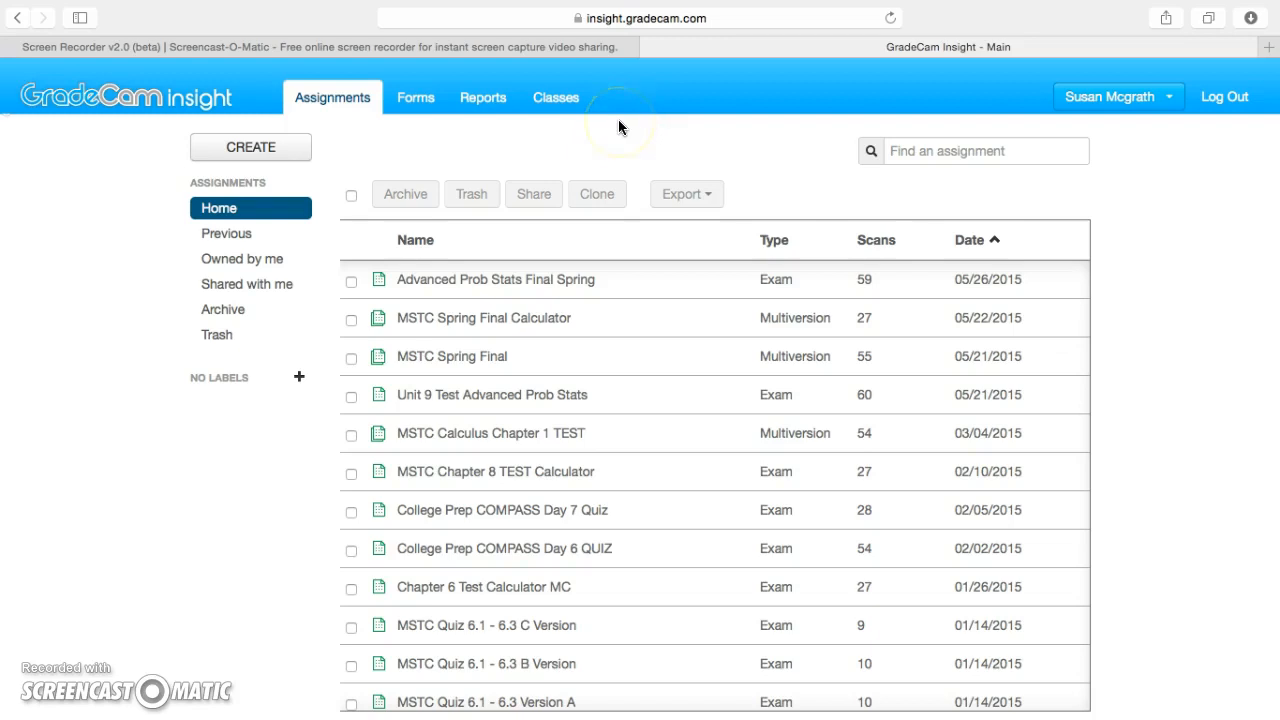
pyautogui.click(561, 131)
# Create a new assignment named Quiz 1 of type Exam with 10 questions, dated 07/13/2015
pyautogui.click(262, 149)
pyautogui.click(262, 149)
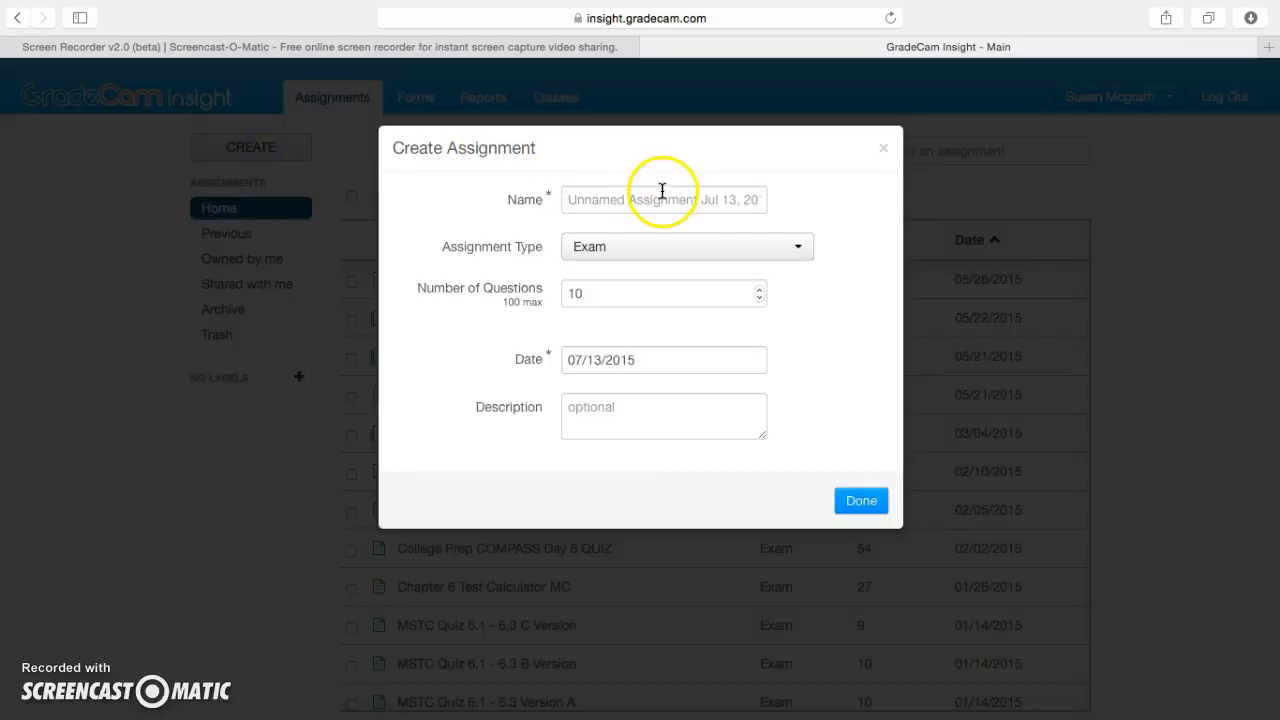
pyautogui.click(632, 200)
pyautogui.write('Quiz 1')
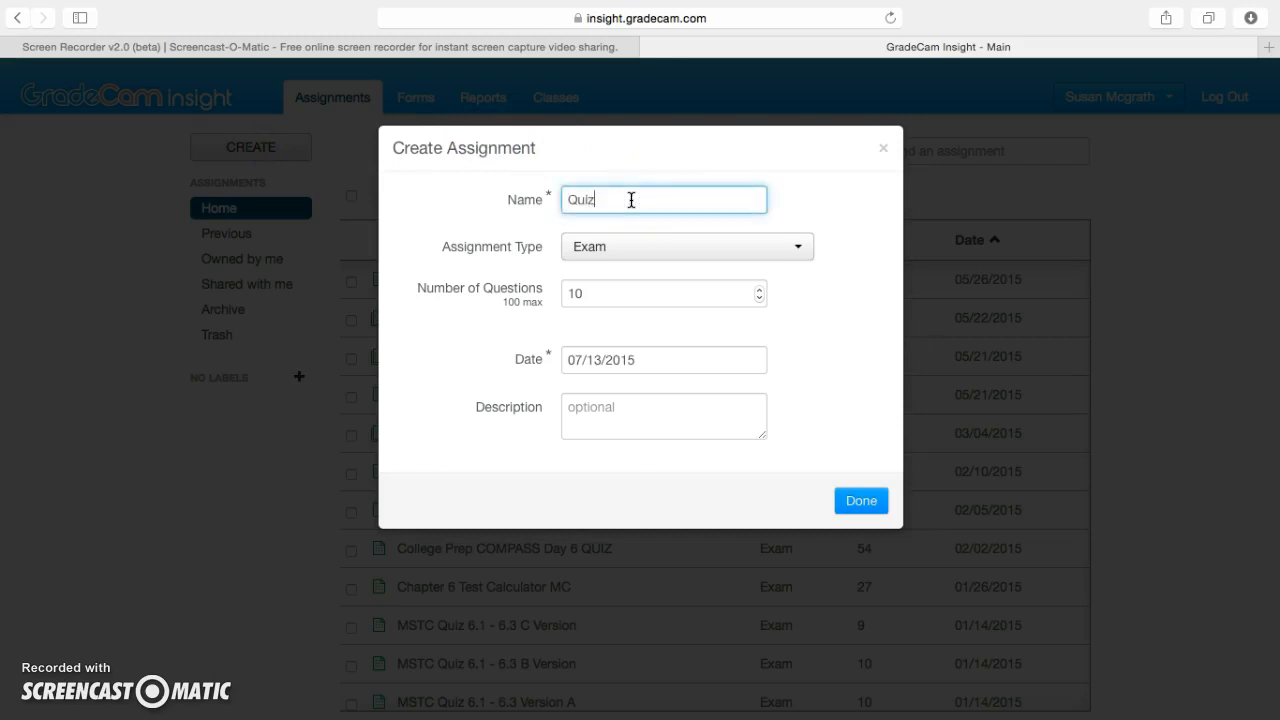
pyautogui.click(797, 247)
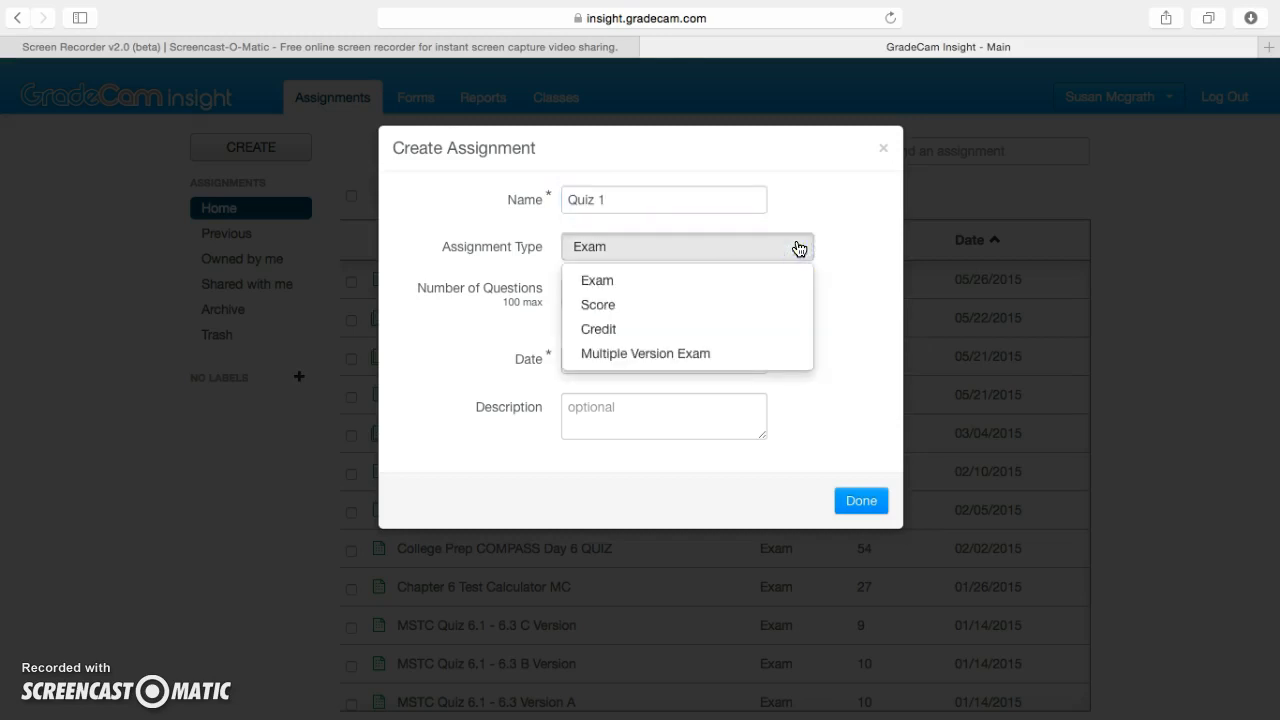
pyautogui.click(730, 354)
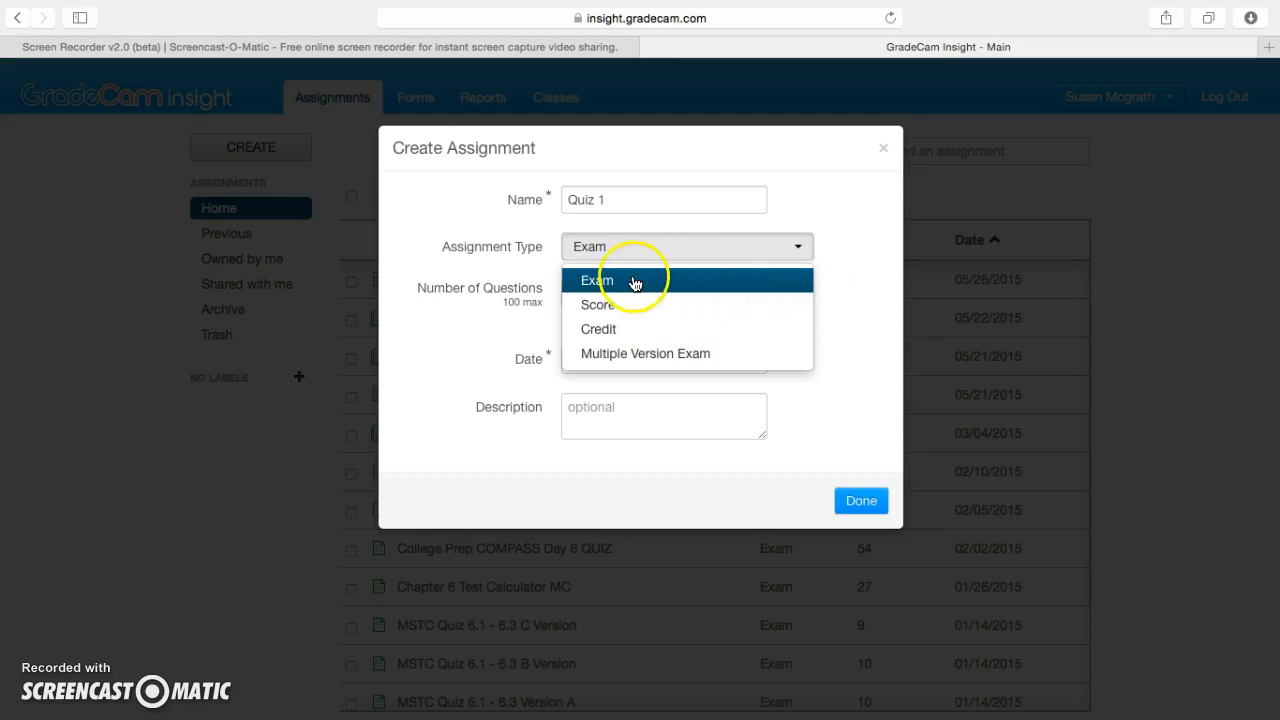
pyautogui.click(872, 293)
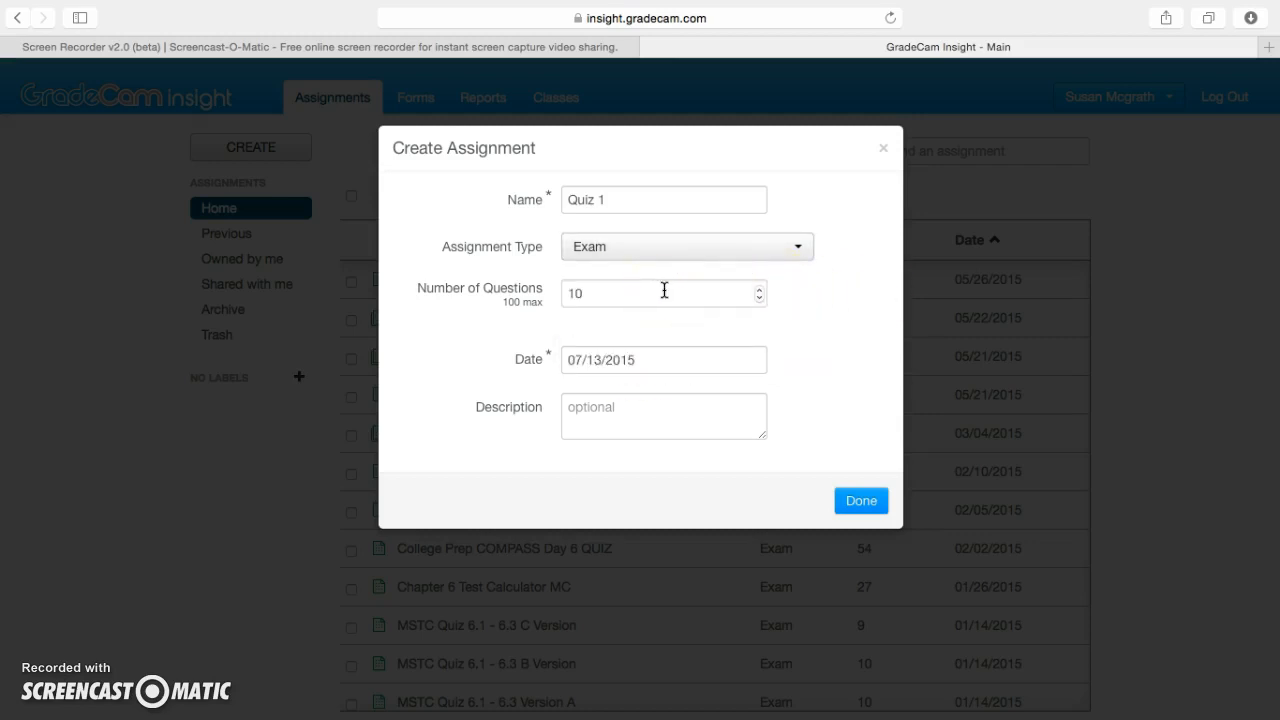
pyautogui.moveTo(511, 309); pyautogui.dragTo(605, 327)
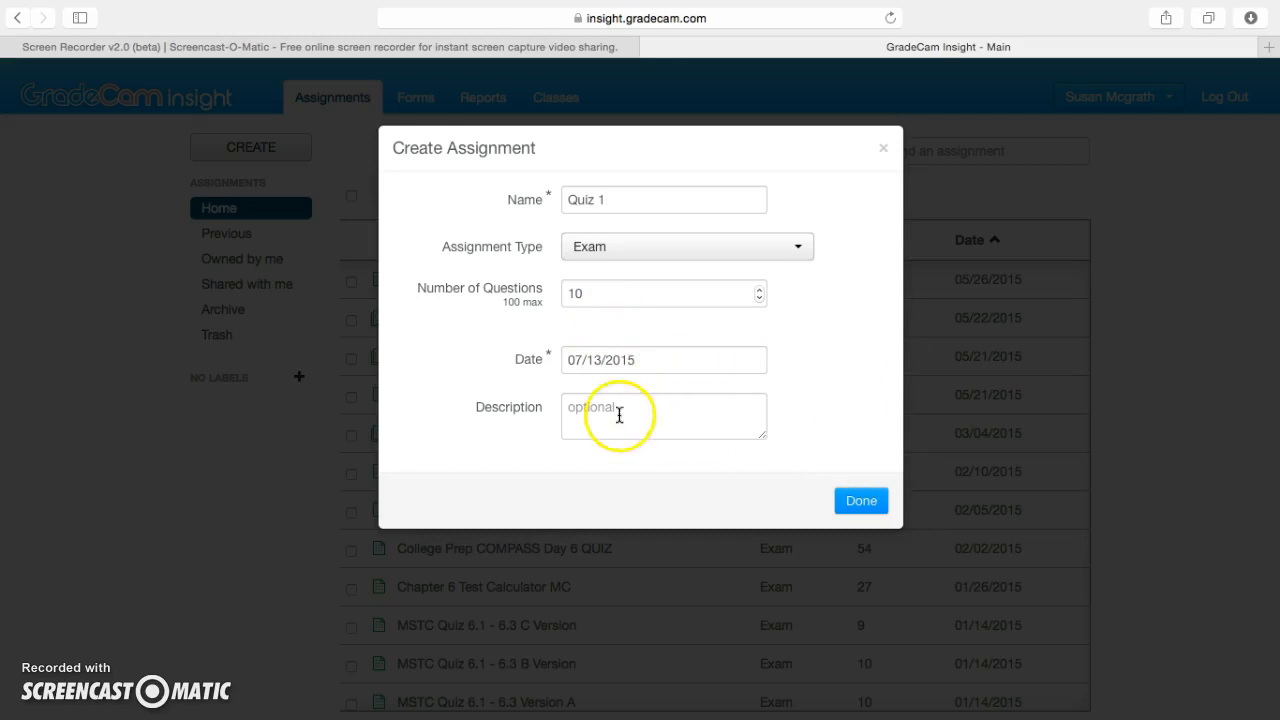
pyautogui.click(861, 503)
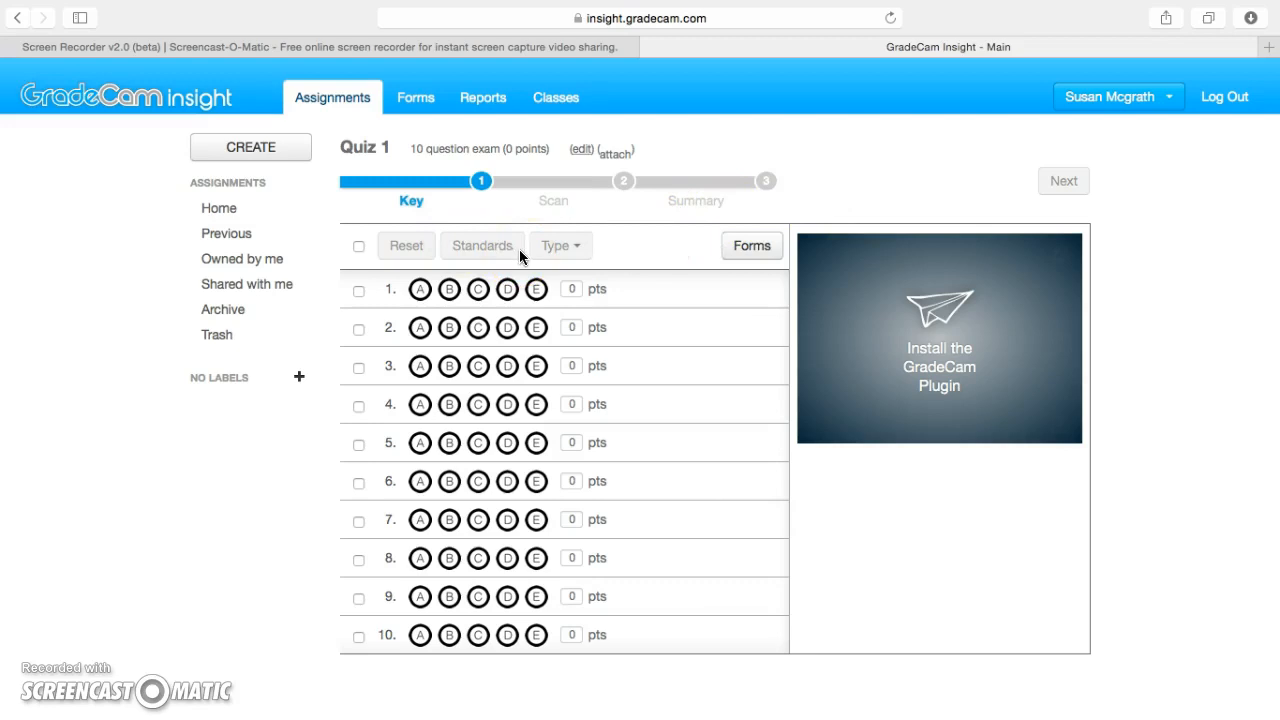
# Fill in the Quiz 1 answer key for questions 1 to 10 as A, C, B, B, B, D, D, C, C, B
pyautogui.click(575, 244)
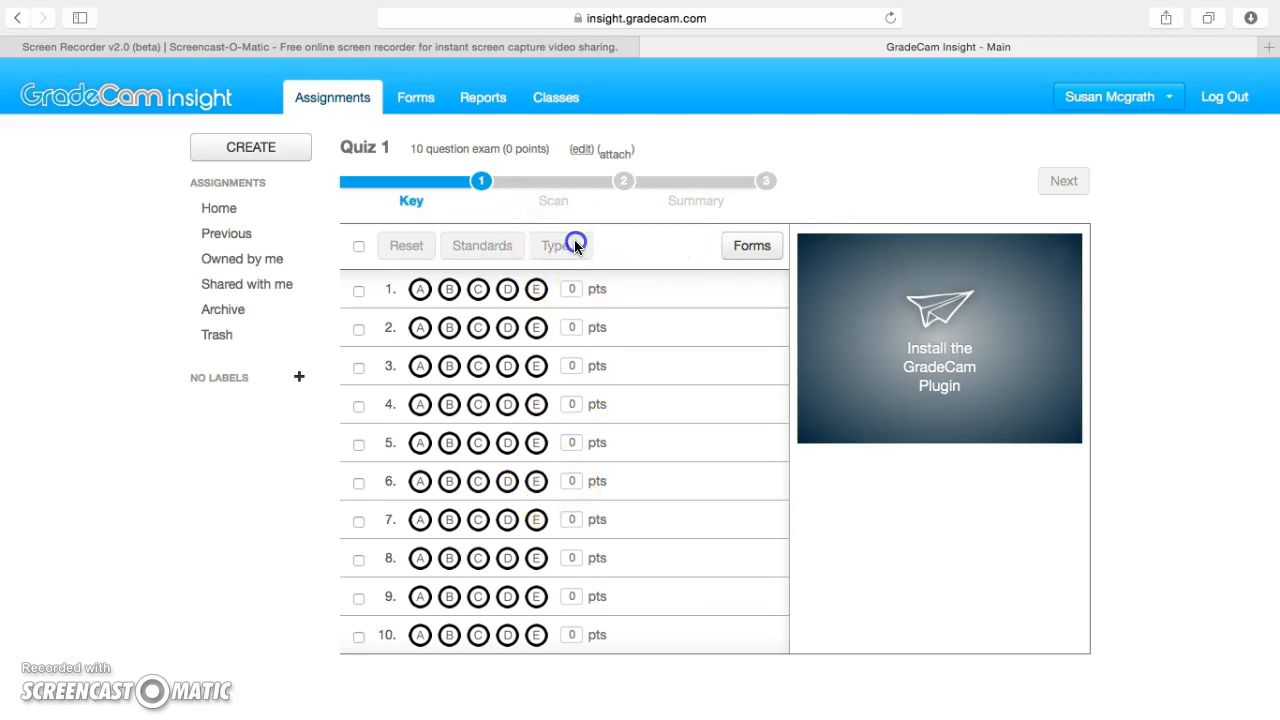
pyautogui.click(420, 289)
pyautogui.click(478, 327)
pyautogui.click(449, 366)
pyautogui.click(449, 404)
pyautogui.click(449, 442)
pyautogui.click(507, 481)
pyautogui.click(507, 519)
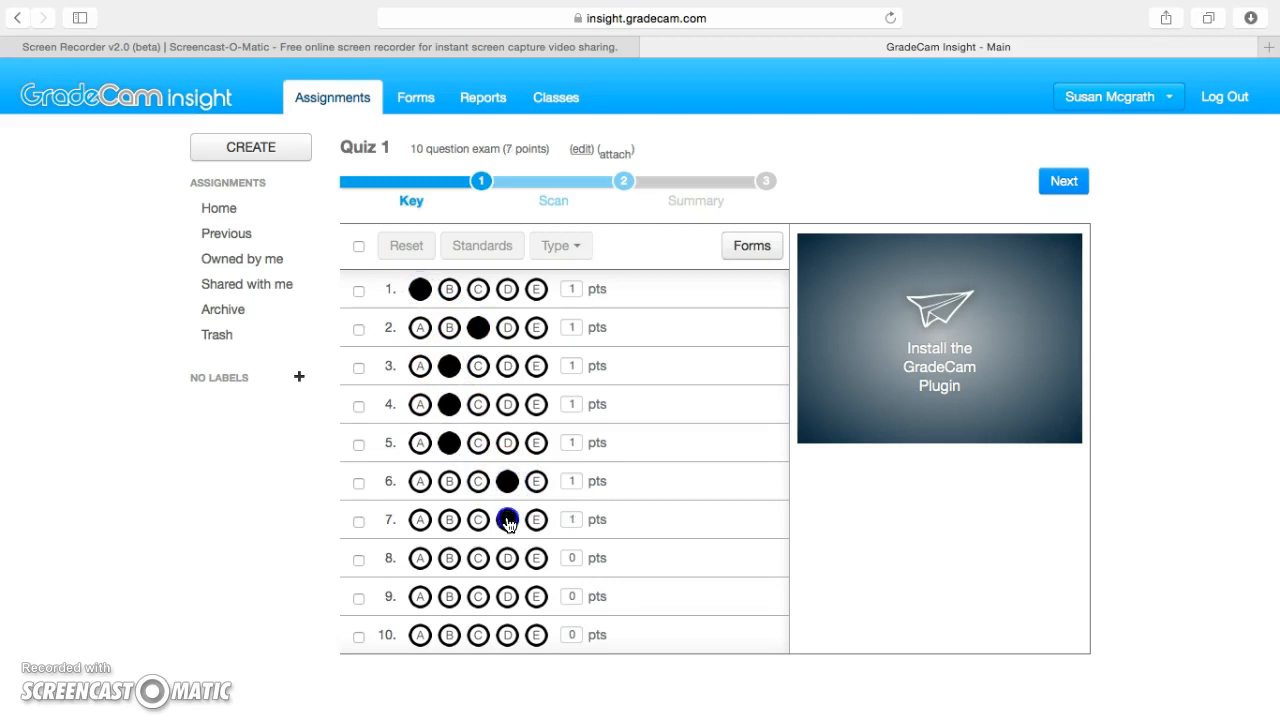
pyautogui.click(478, 558)
pyautogui.click(478, 597)
pyautogui.click(449, 635)
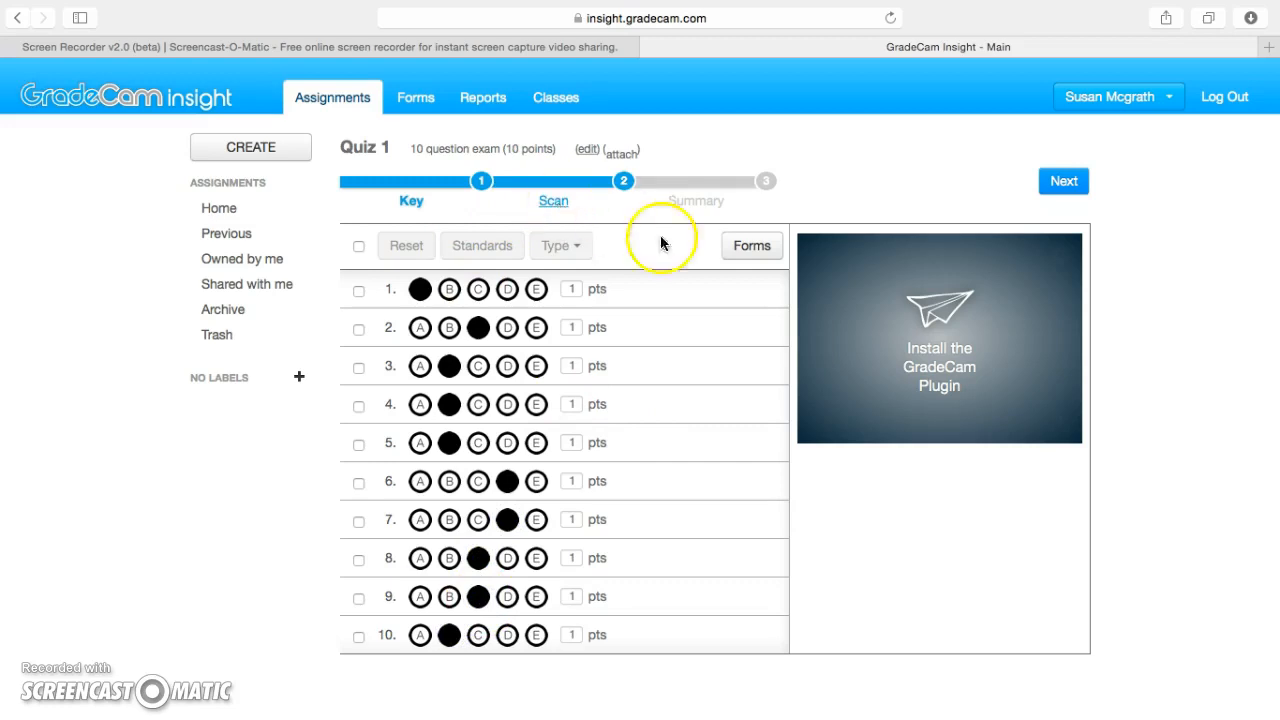
# Review the class choices for printing a custom form for Quiz 1, then close the dialog without printing
pyautogui.click(762, 245)
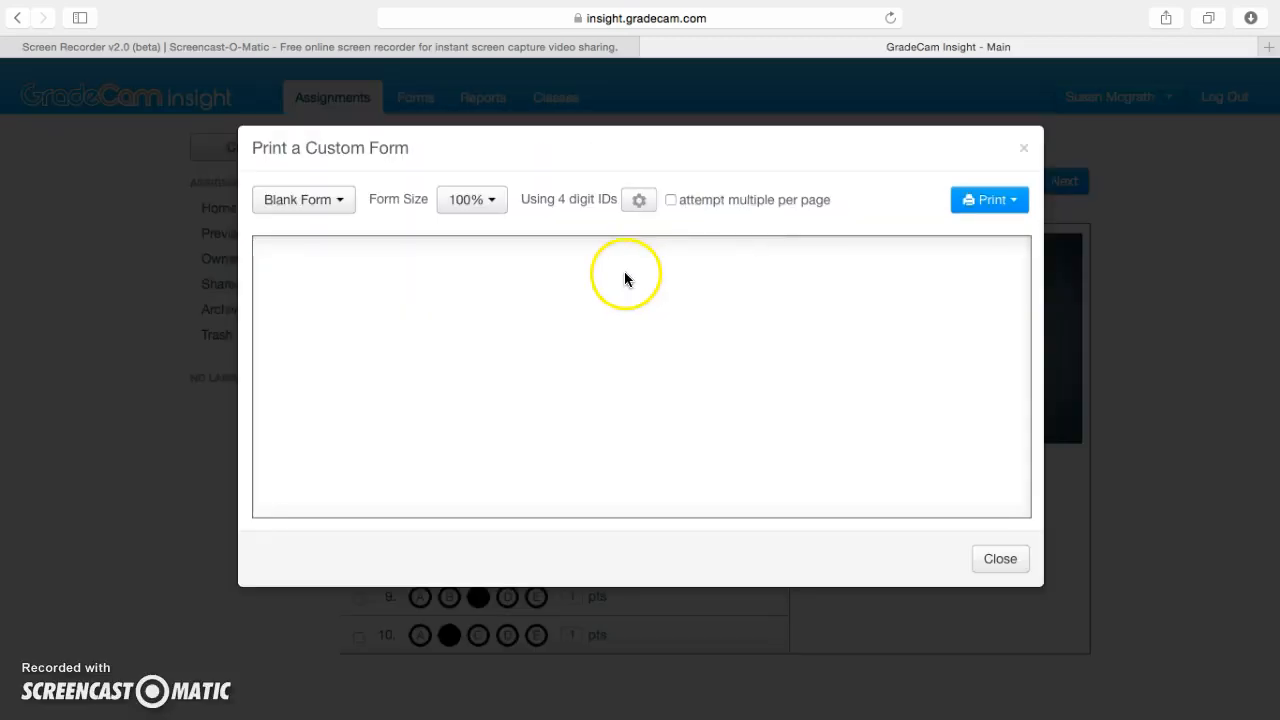
pyautogui.click(343, 200)
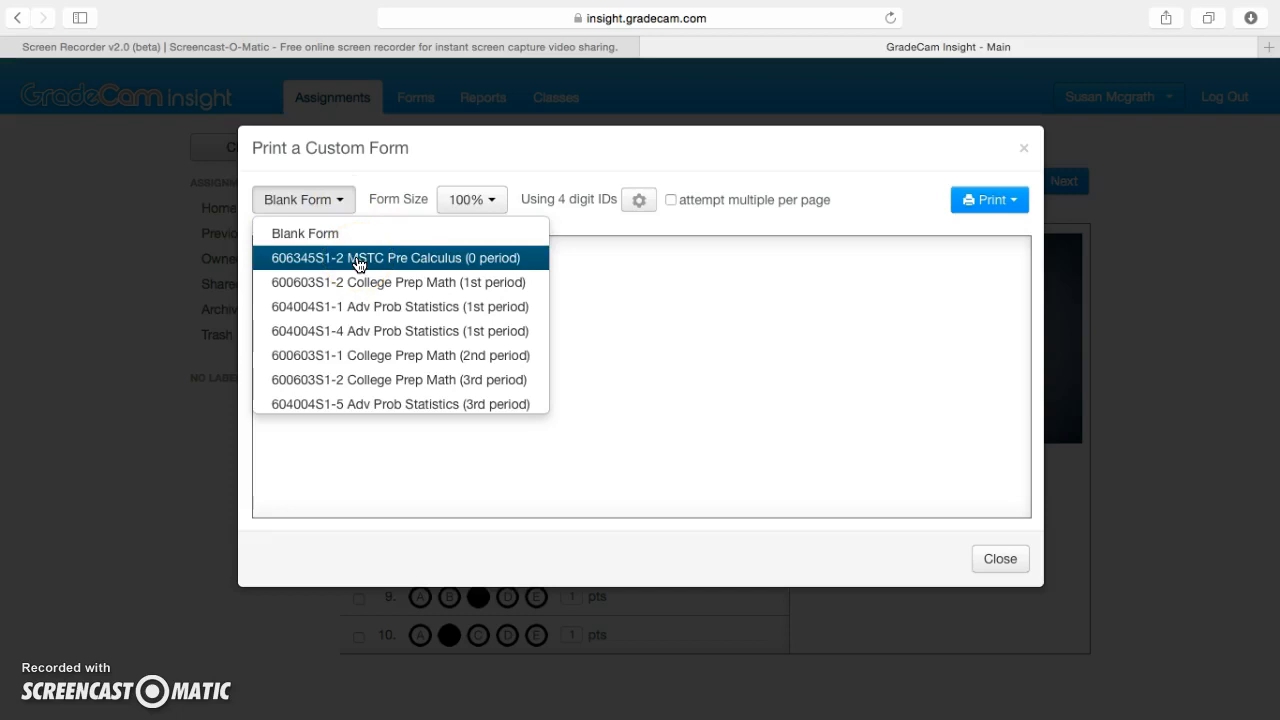
pyautogui.click(442, 157)
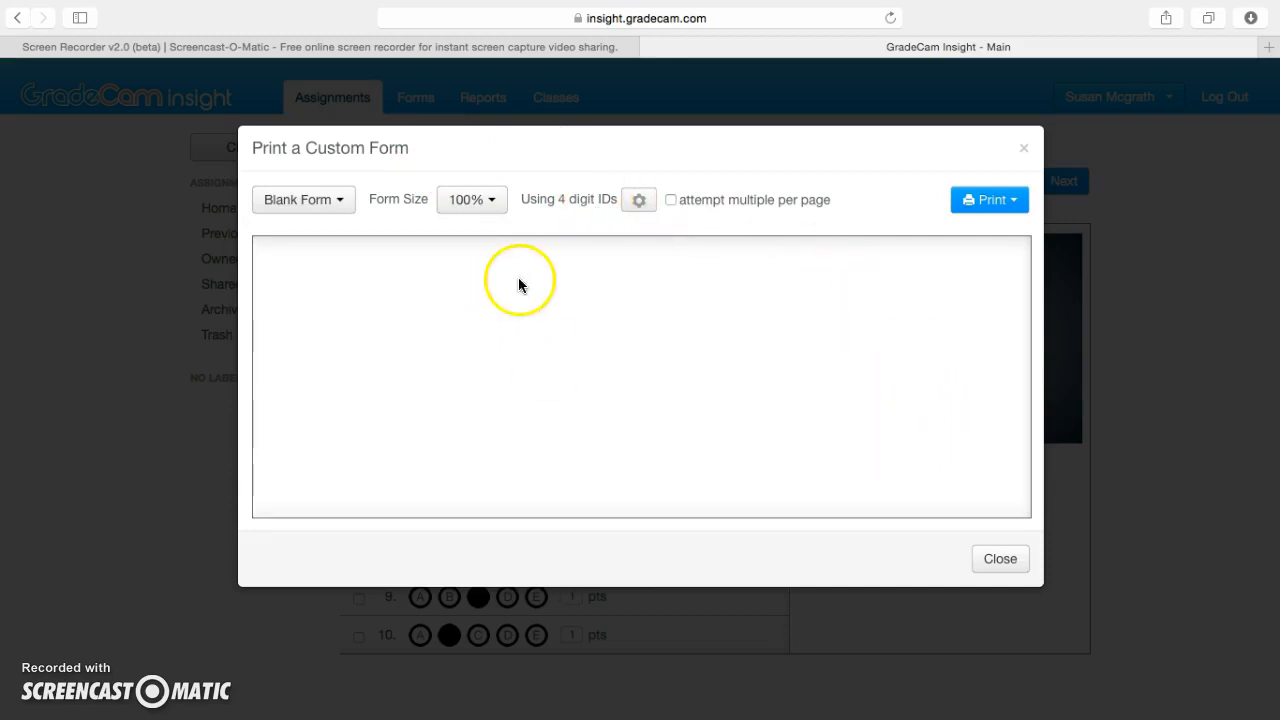
pyautogui.click(999, 560)
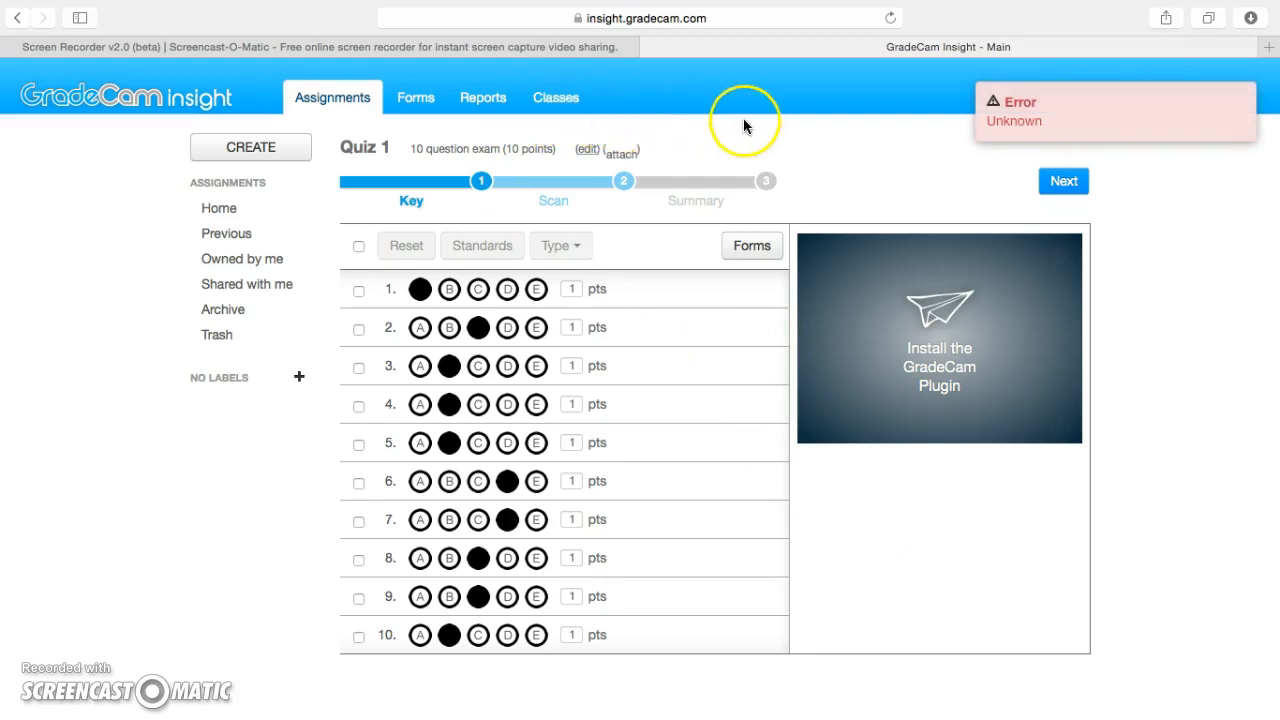
# In the exam form's advanced options, enable attempting multiple per page, and look through the class choices while keeping the blank form
pyautogui.click(493, 109)
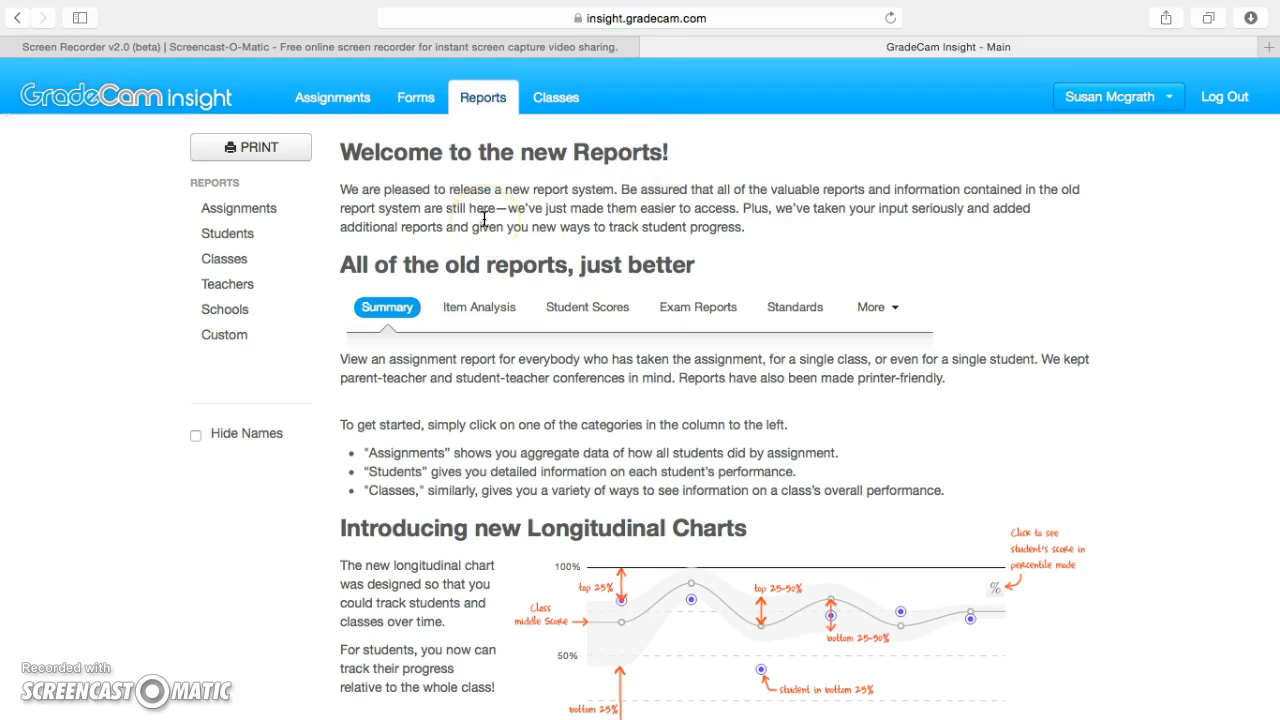
pyautogui.click(418, 104)
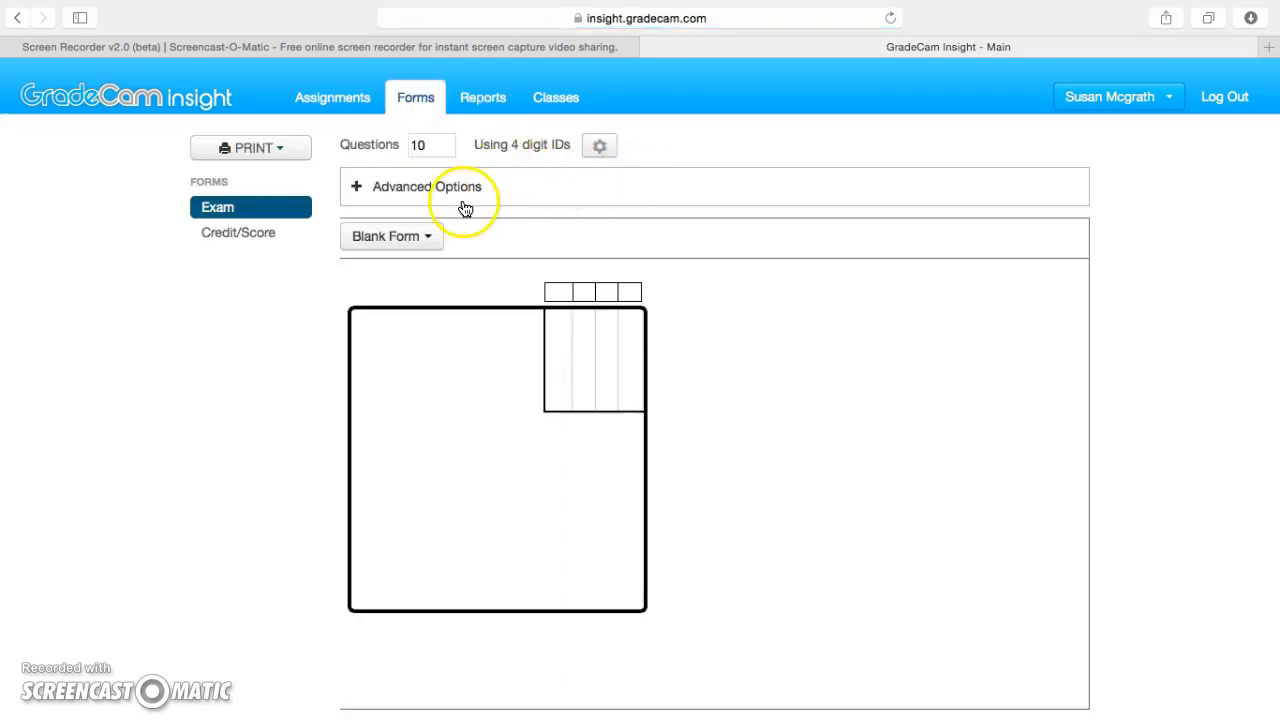
pyautogui.click(357, 190)
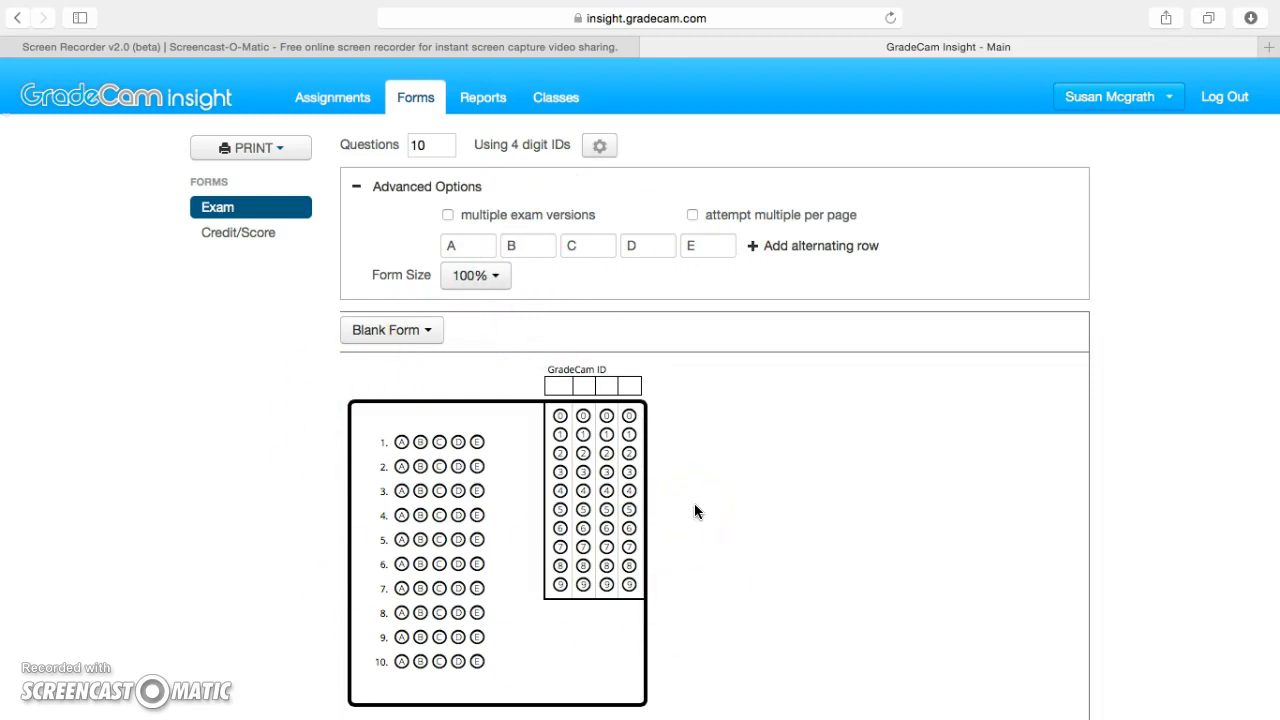
pyautogui.click(692, 216)
pyautogui.click(423, 331)
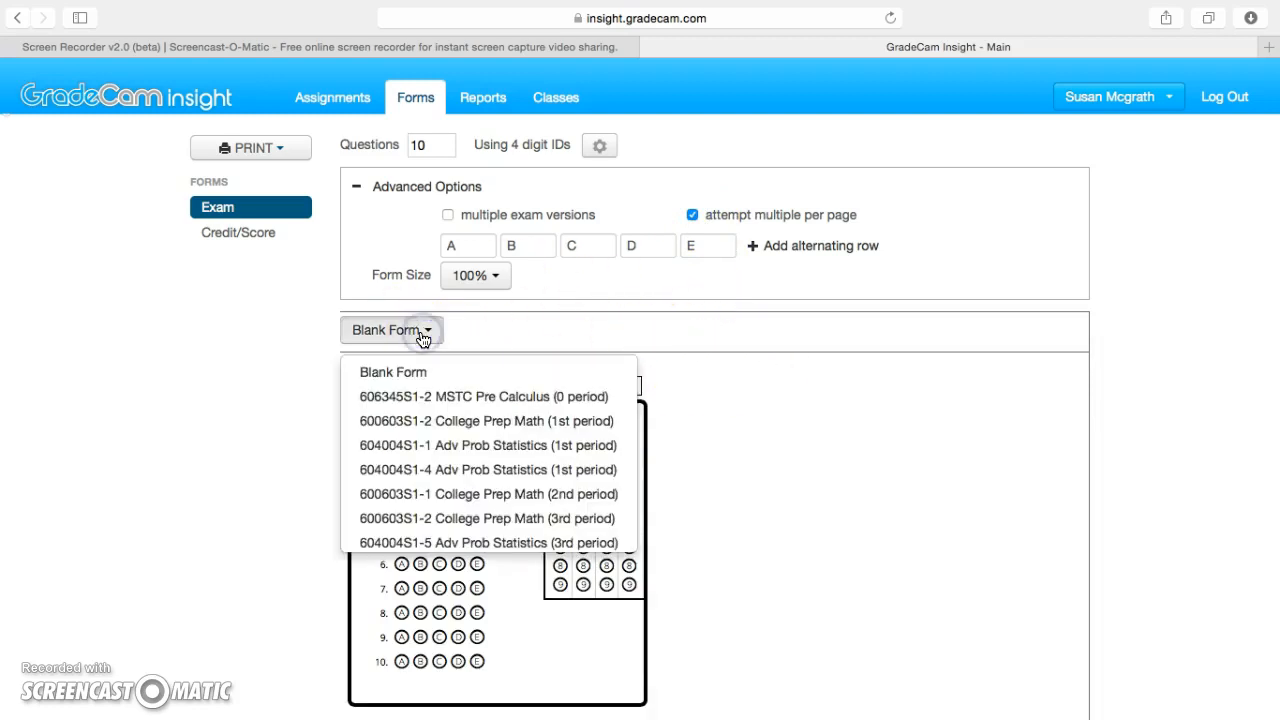
pyautogui.click(553, 321)
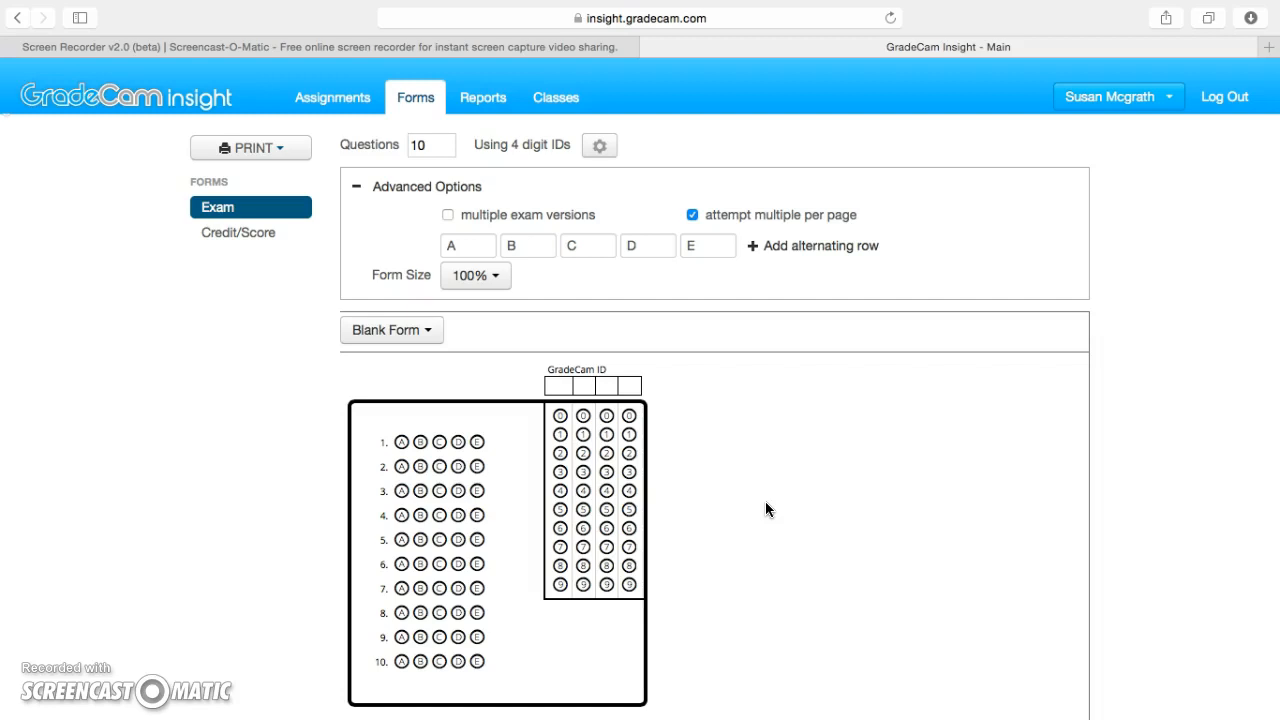
pyautogui.click(778, 511)
# Go to the Reports section and read through its welcome overview of the available report types
pyautogui.click(483, 100)
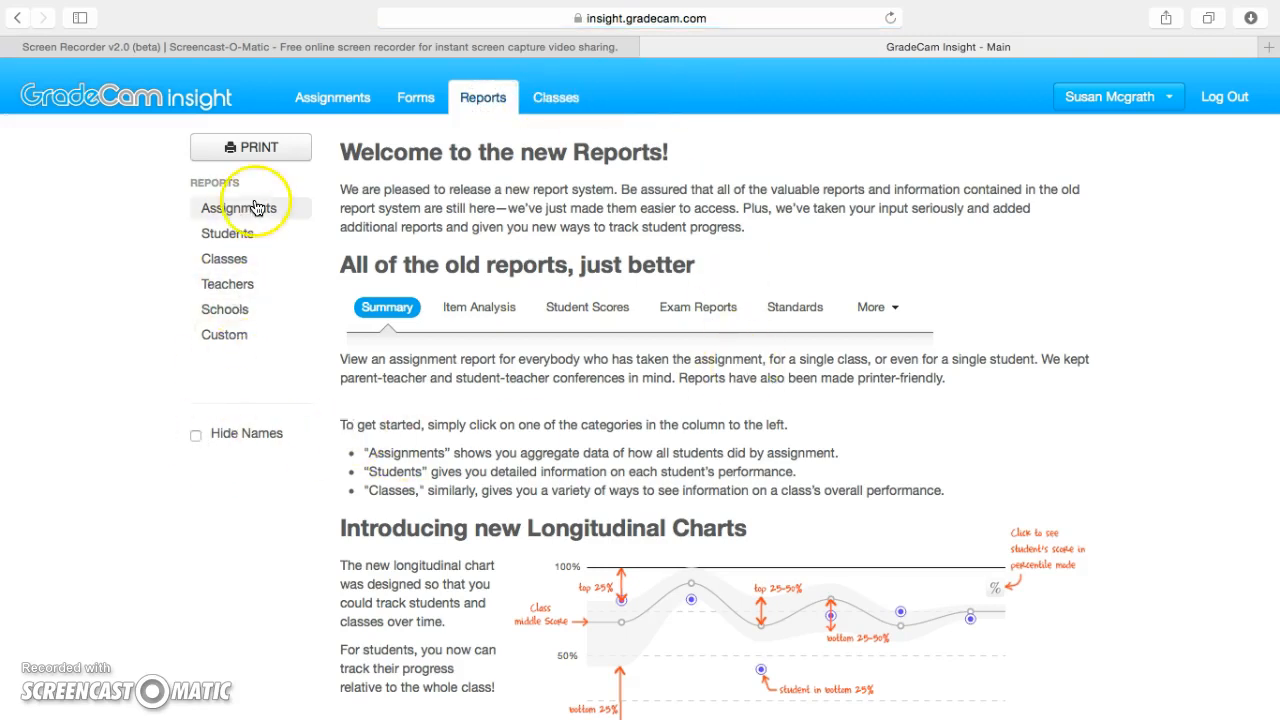
pyautogui.scroll(-2, 470, 230)
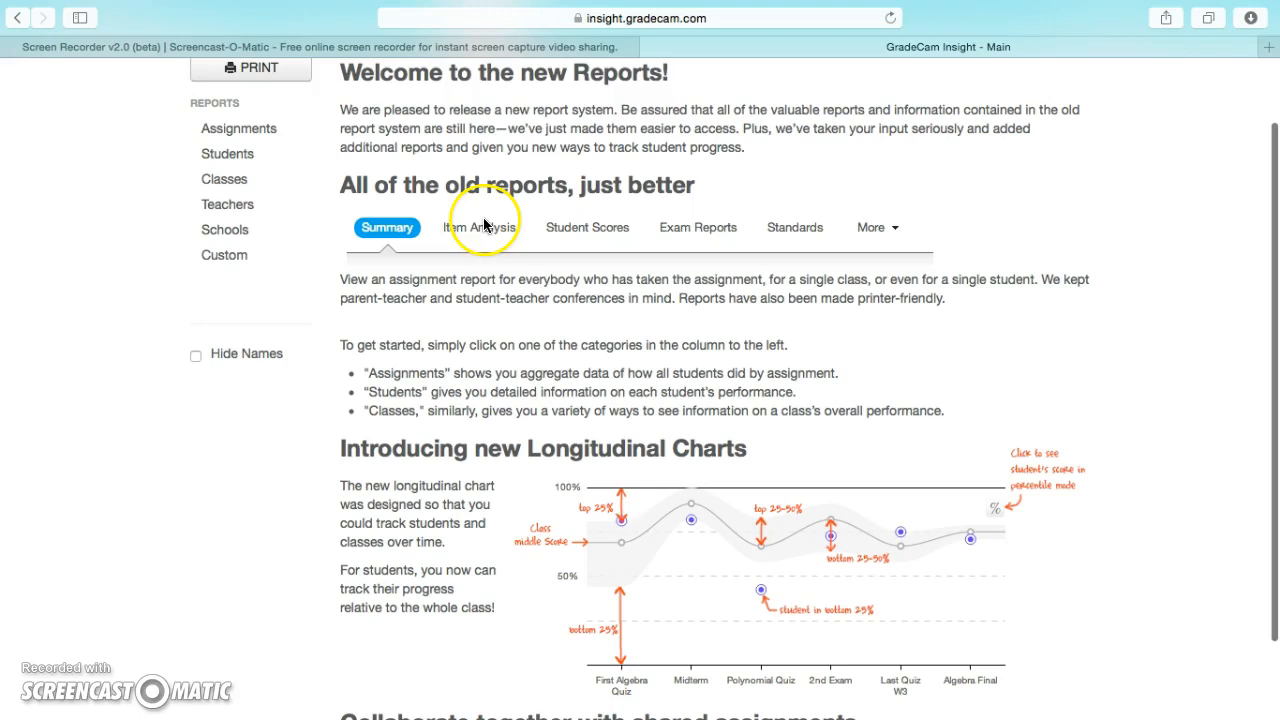
pyautogui.click(483, 227)
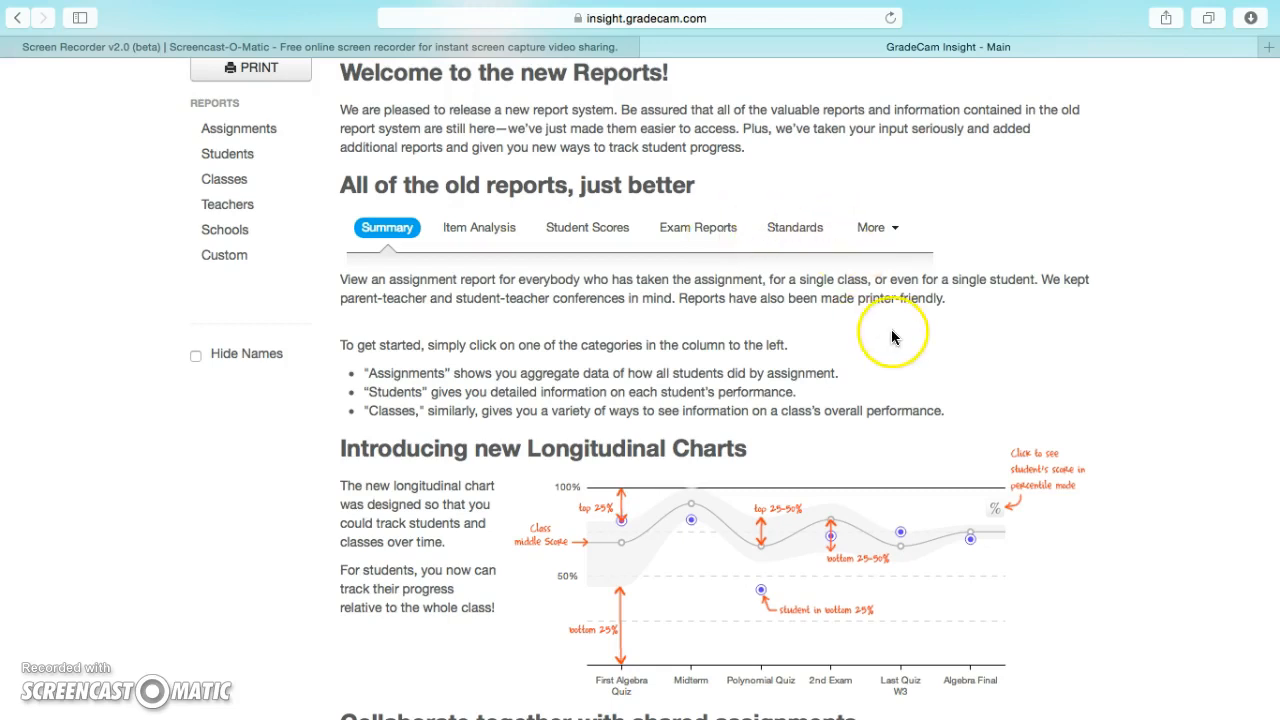
pyautogui.scroll(-2, 893, 320)
pyautogui.scroll(4, 893, 337)
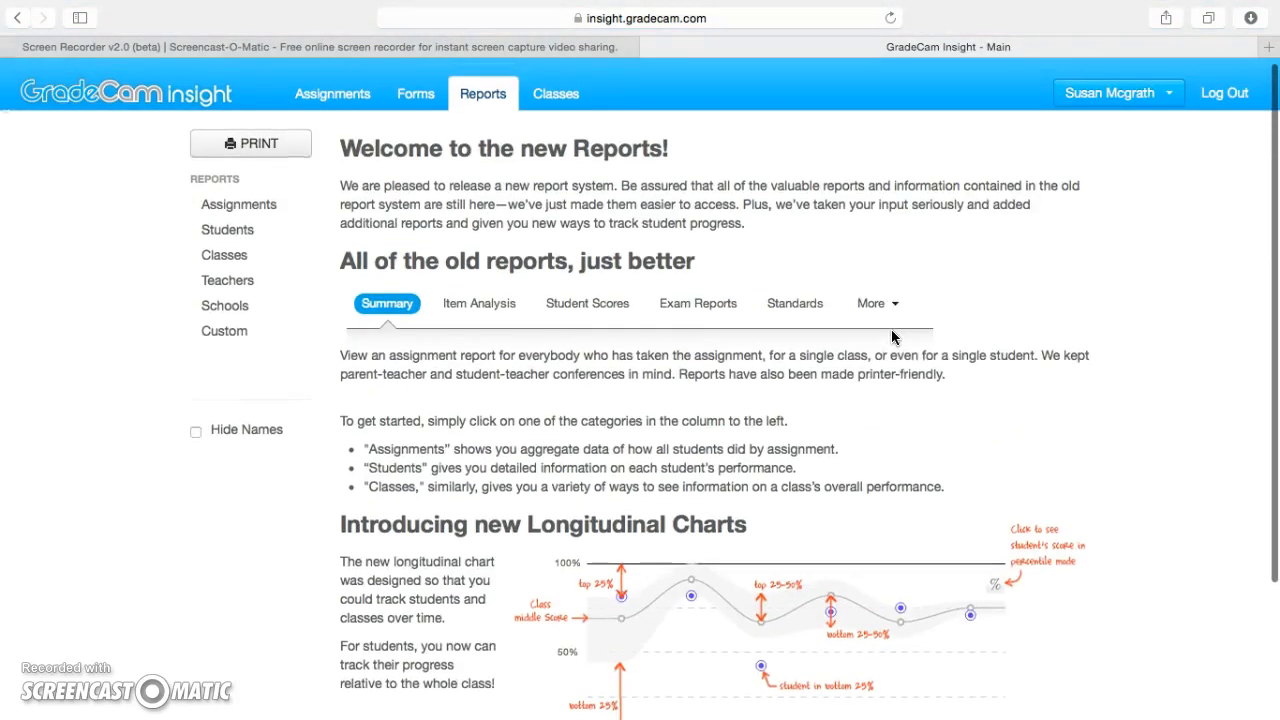
# Browse the report lists for assignments, students, classes, teachers and schools, and return to the assignments list
pyautogui.click(264, 203)
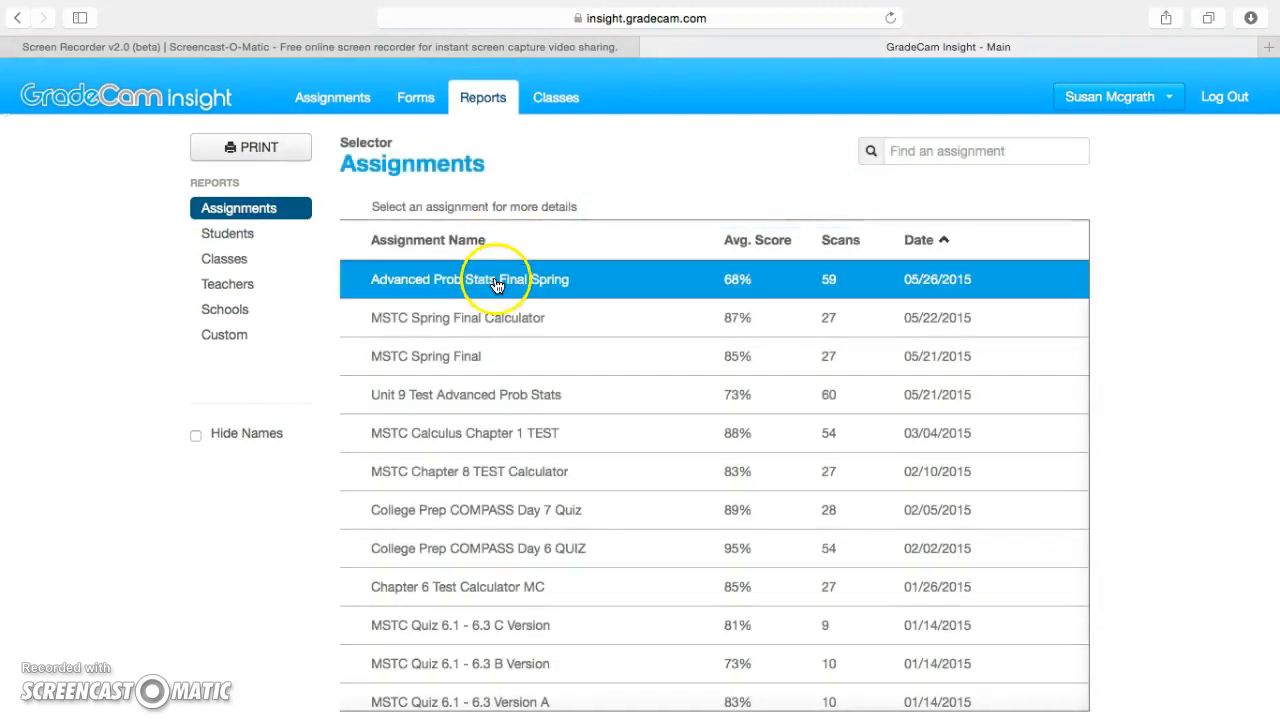
pyautogui.scroll(-1, 493, 360)
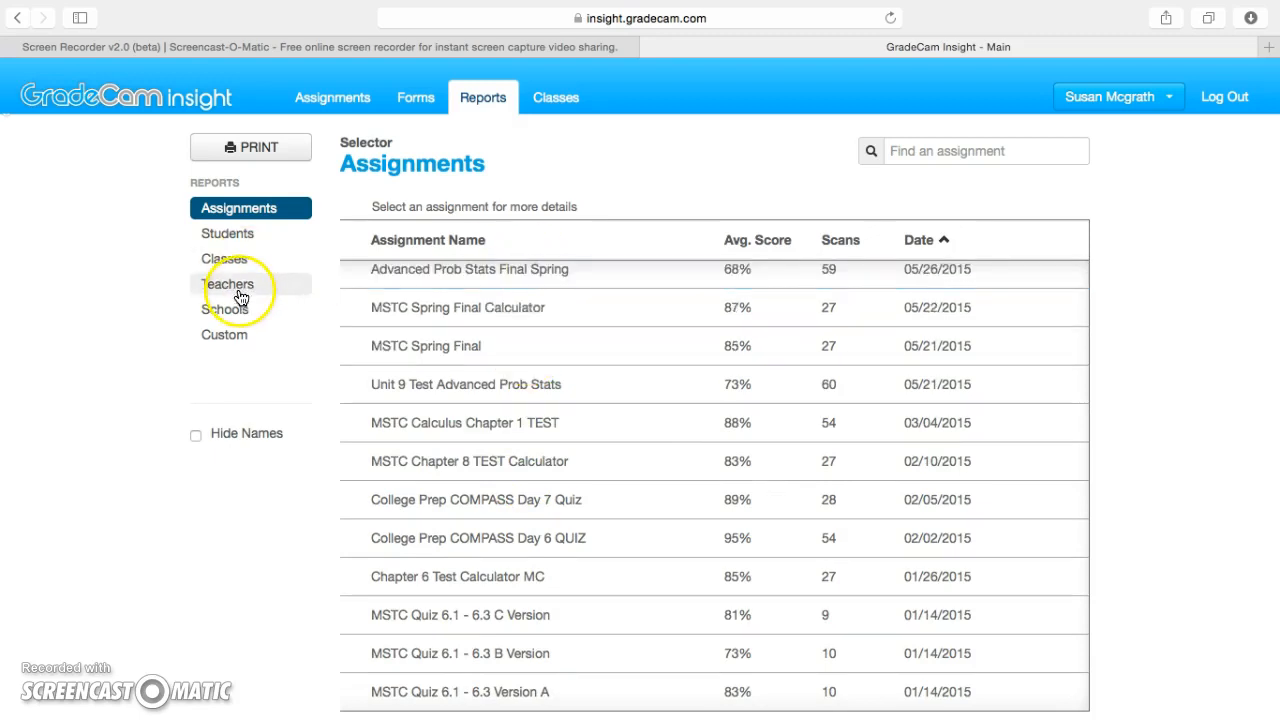
pyautogui.click(238, 234)
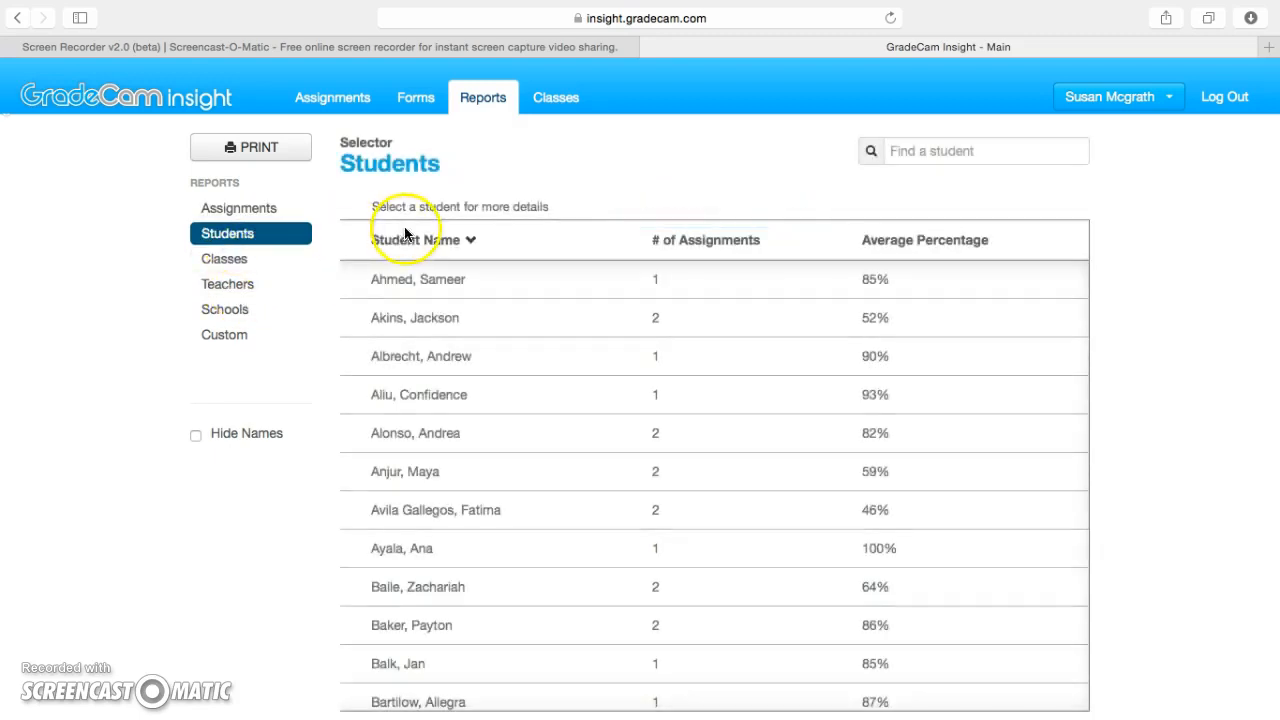
pyautogui.click(264, 262)
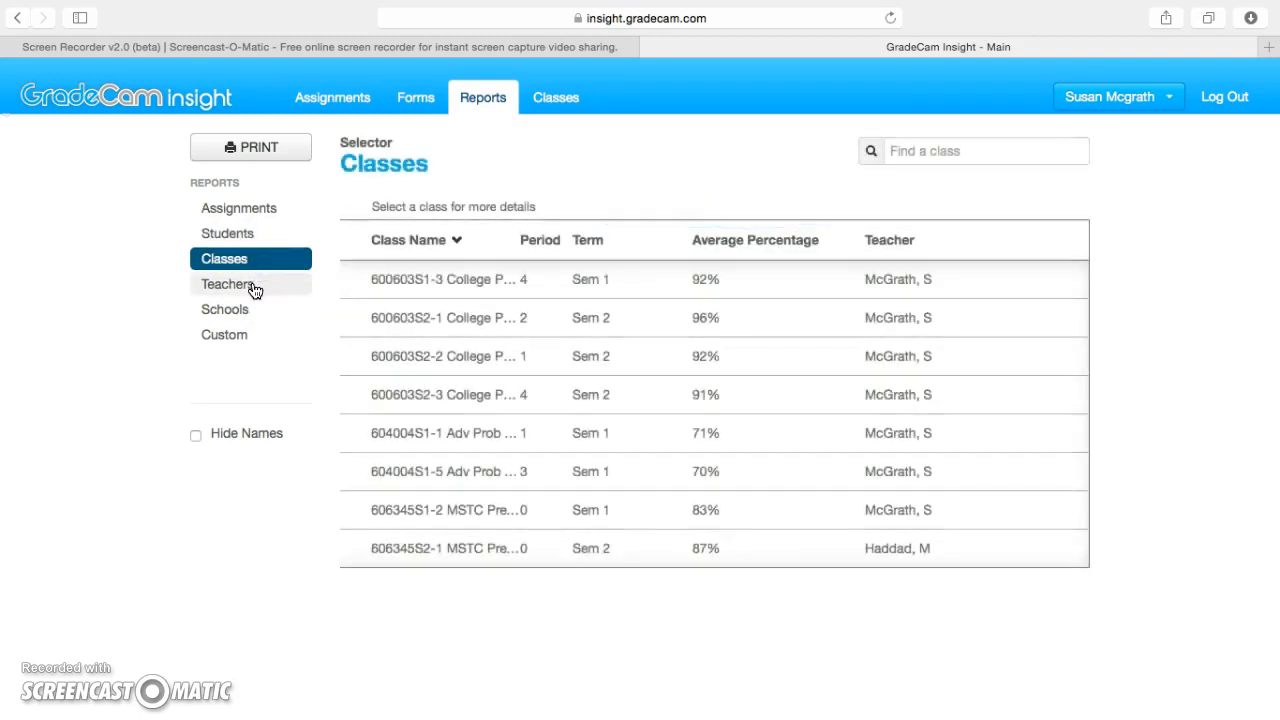
pyautogui.click(252, 285)
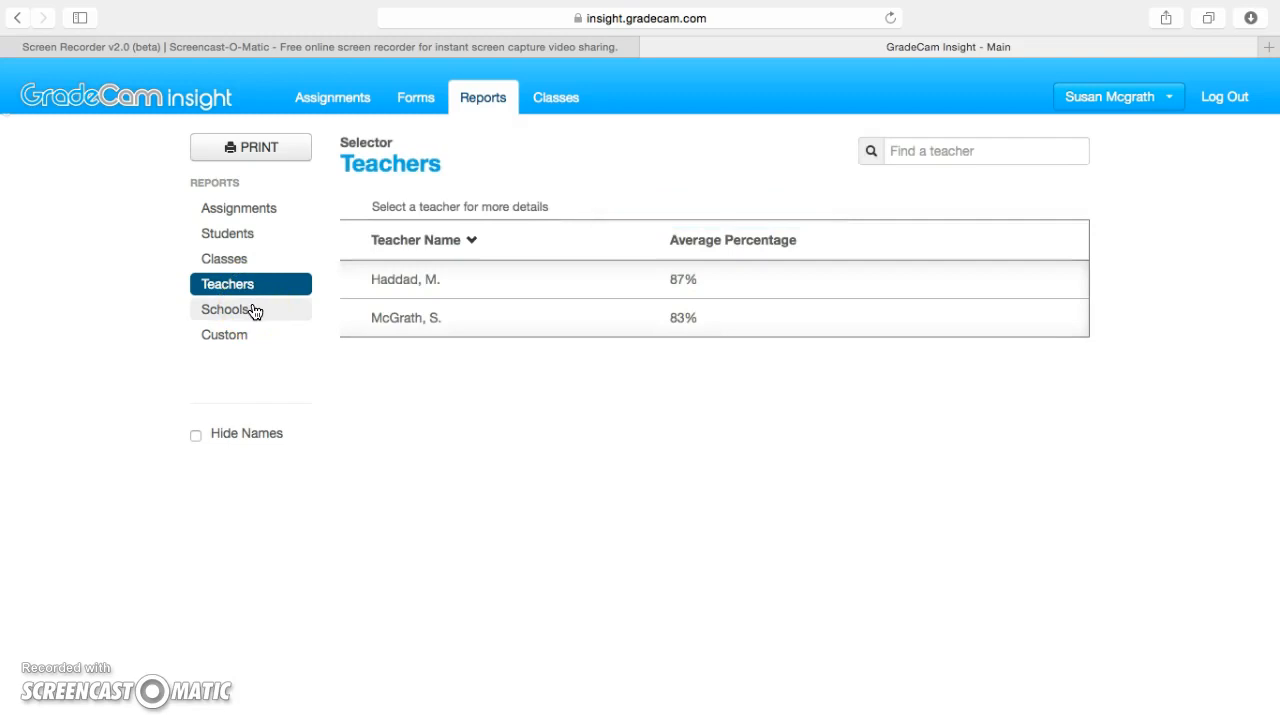
pyautogui.click(254, 312)
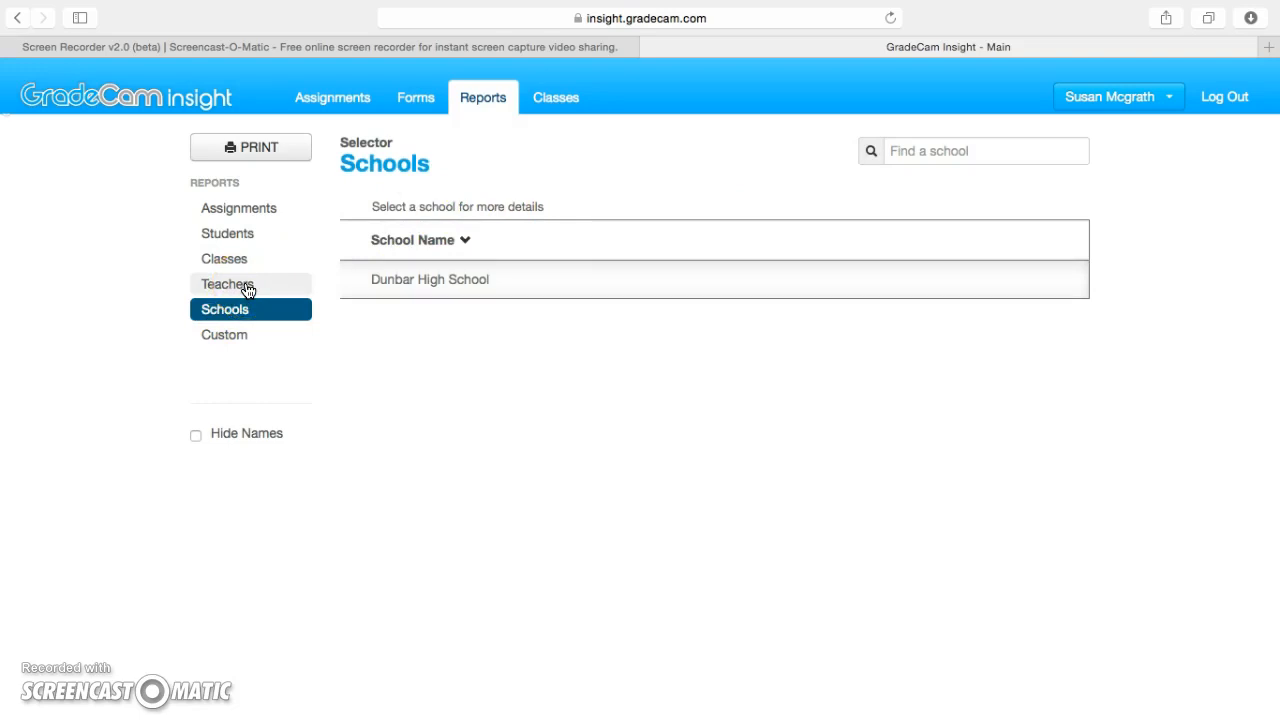
pyautogui.click(294, 214)
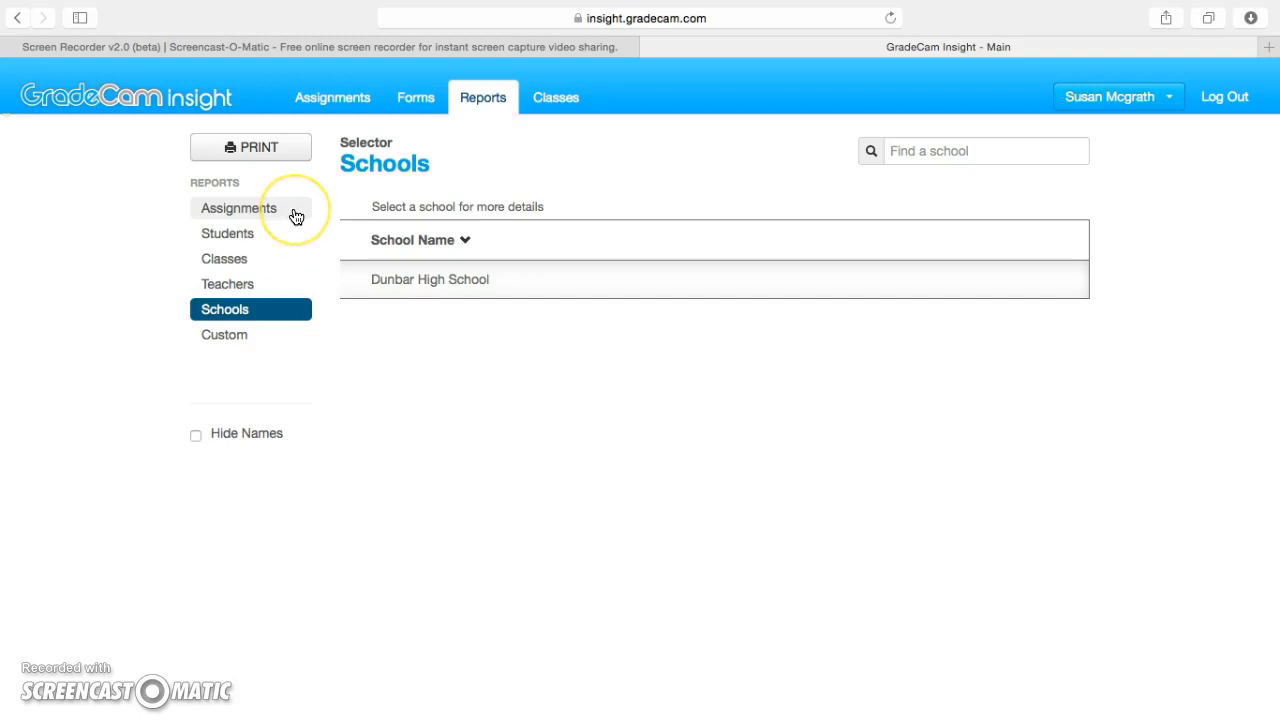
# Turn on hiding names in the reports and show the list of class reports
pyautogui.click(629, 186)
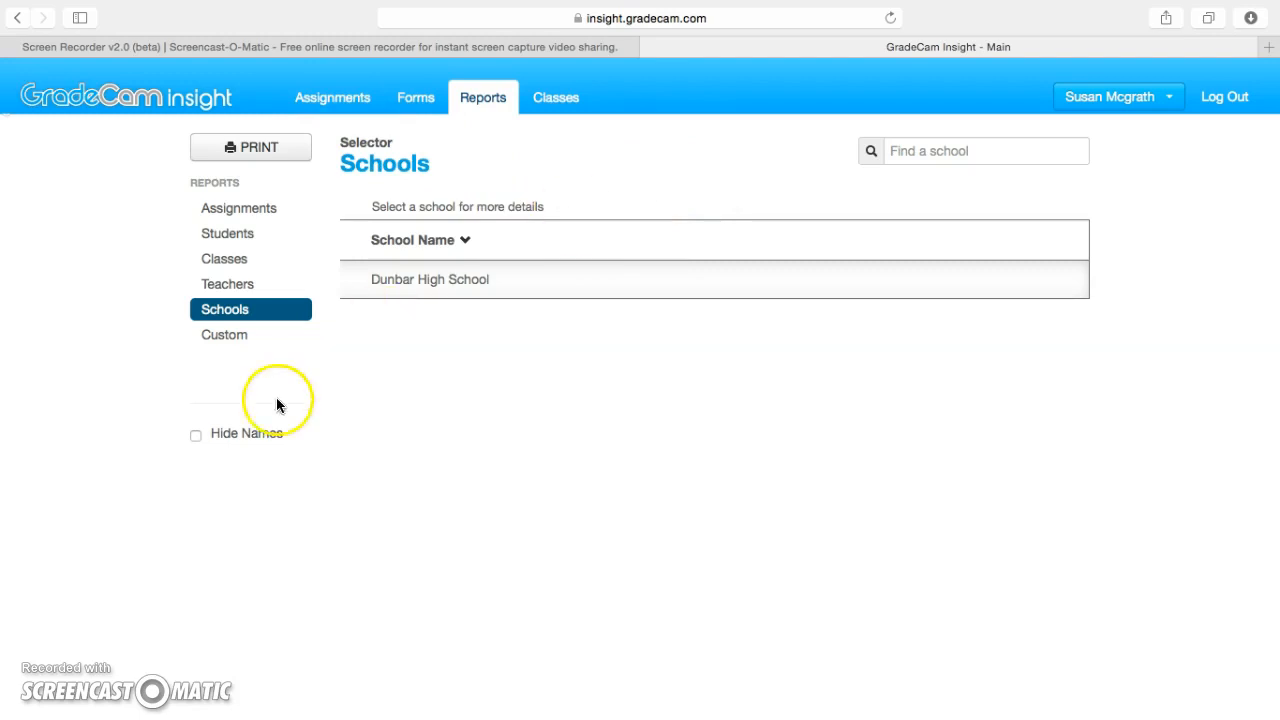
pyautogui.click(195, 437)
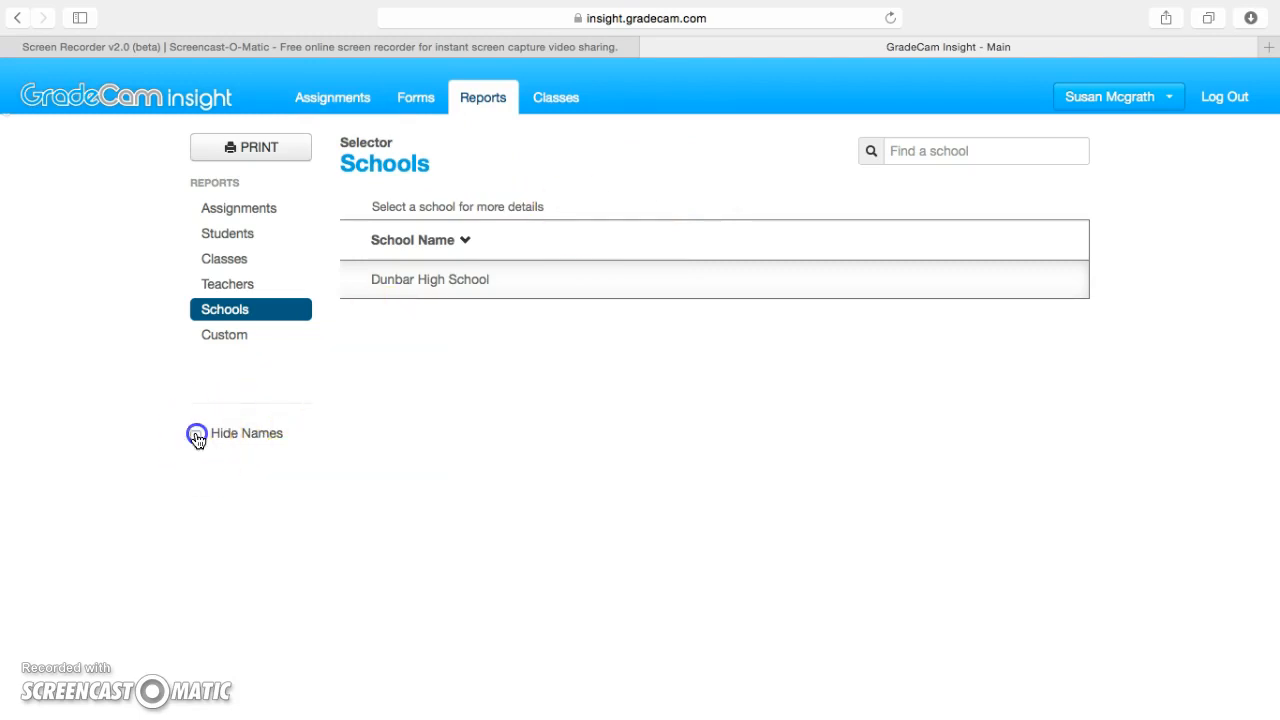
pyautogui.click(239, 261)
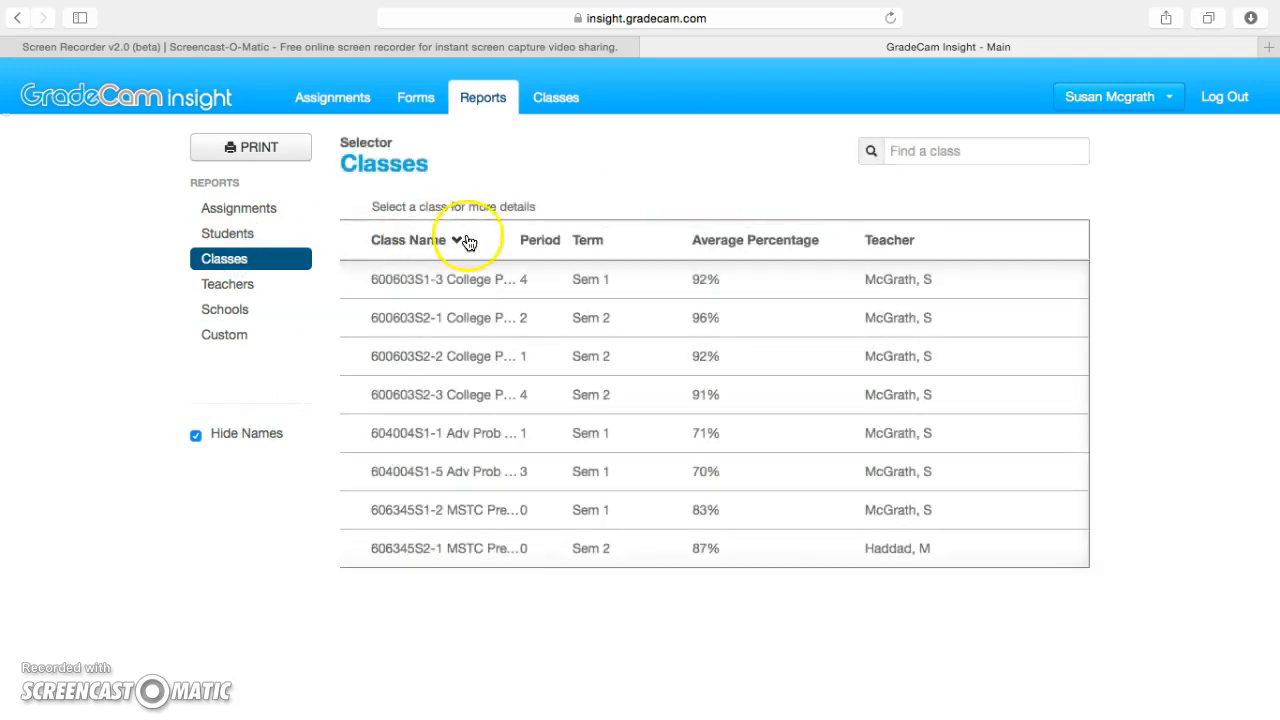
pyautogui.click(470, 288)
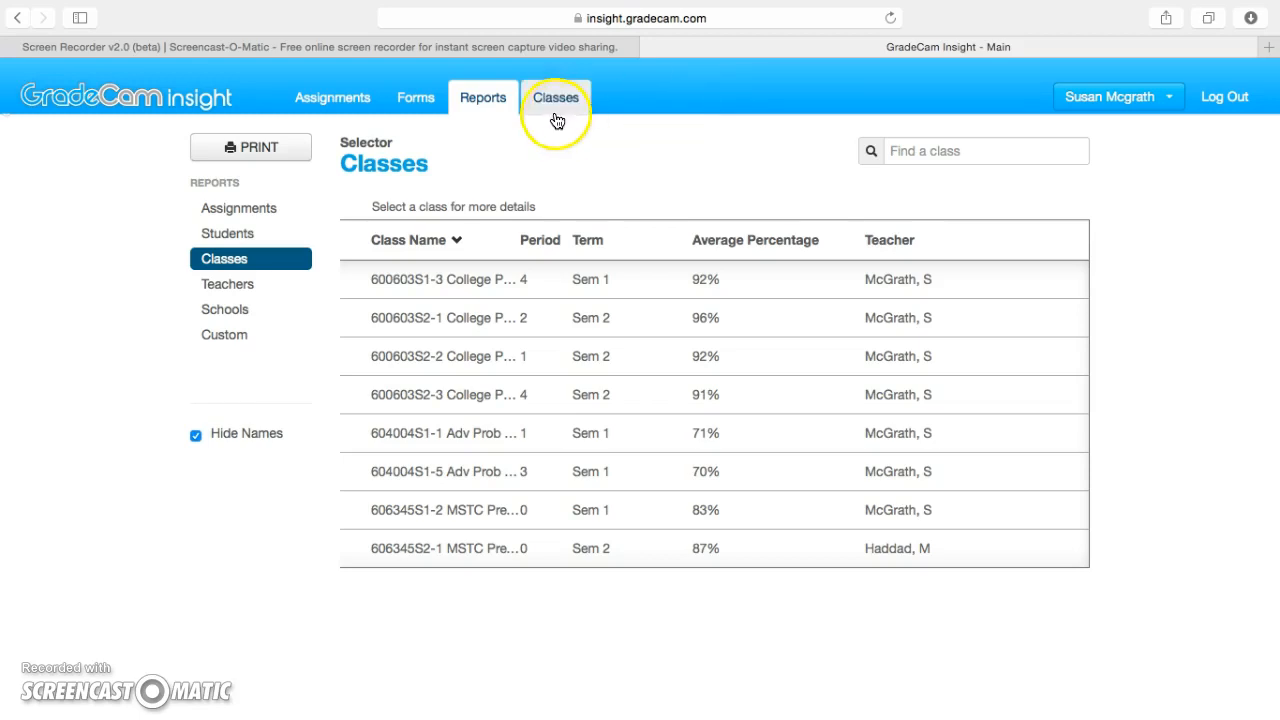
# Return to the Assignments home list and take the browser out of full-screen mode
pyautogui.click(358, 106)
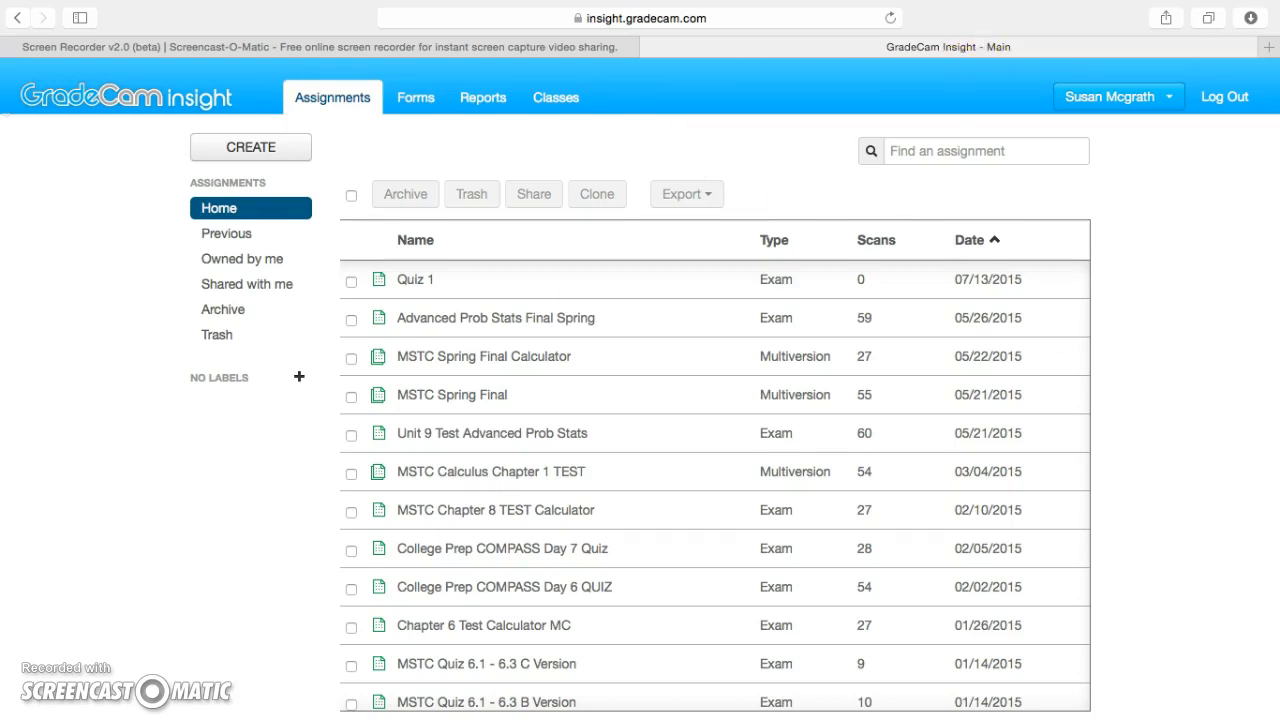
pyautogui.press('Escape')
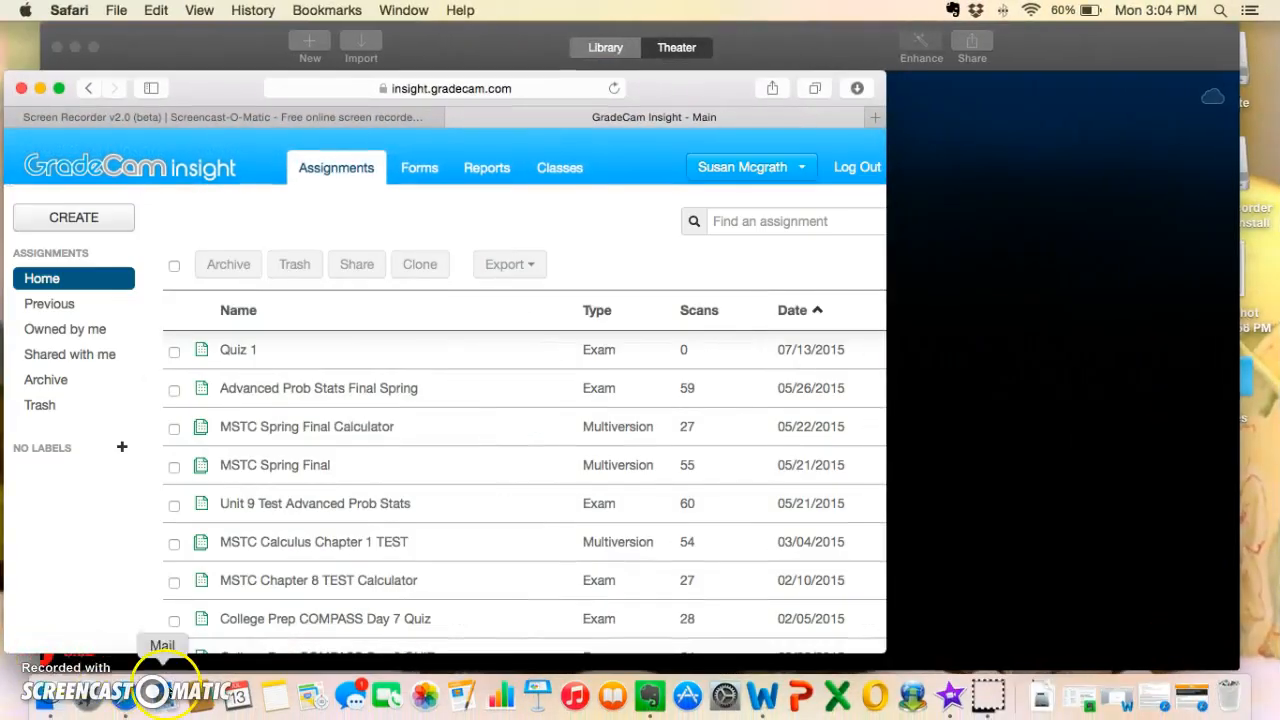